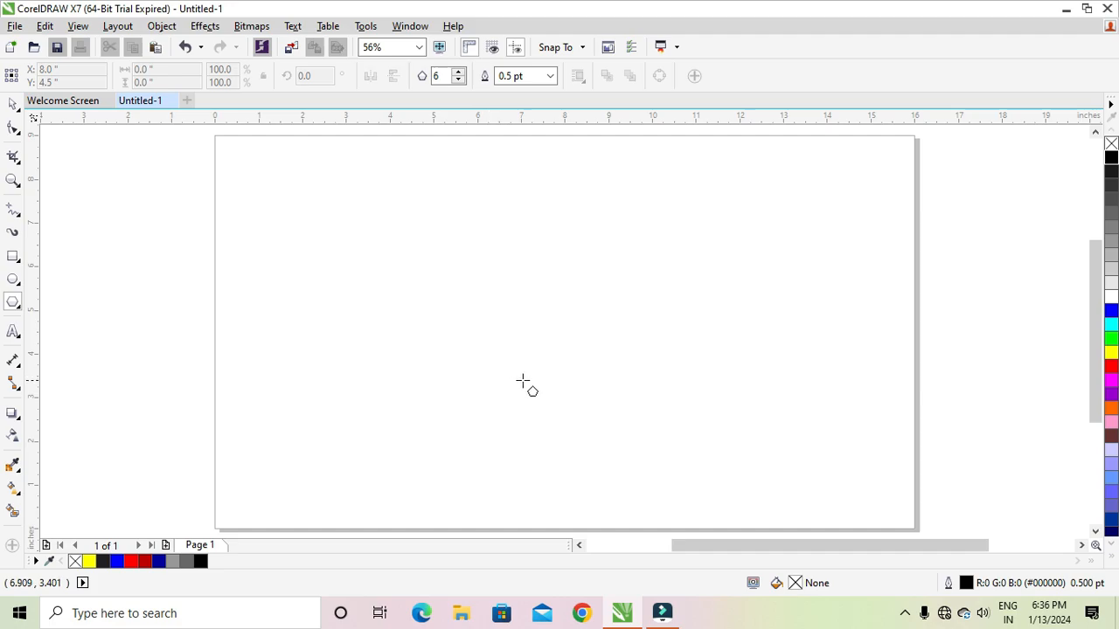
# Draw a hexagon about 2.36 by 2.73 inches mid-page and a horizontal freehand line about 6.09 inches long above it.
pyautogui.moveTo(520, 317); pyautogui.dragTo(587, 383)
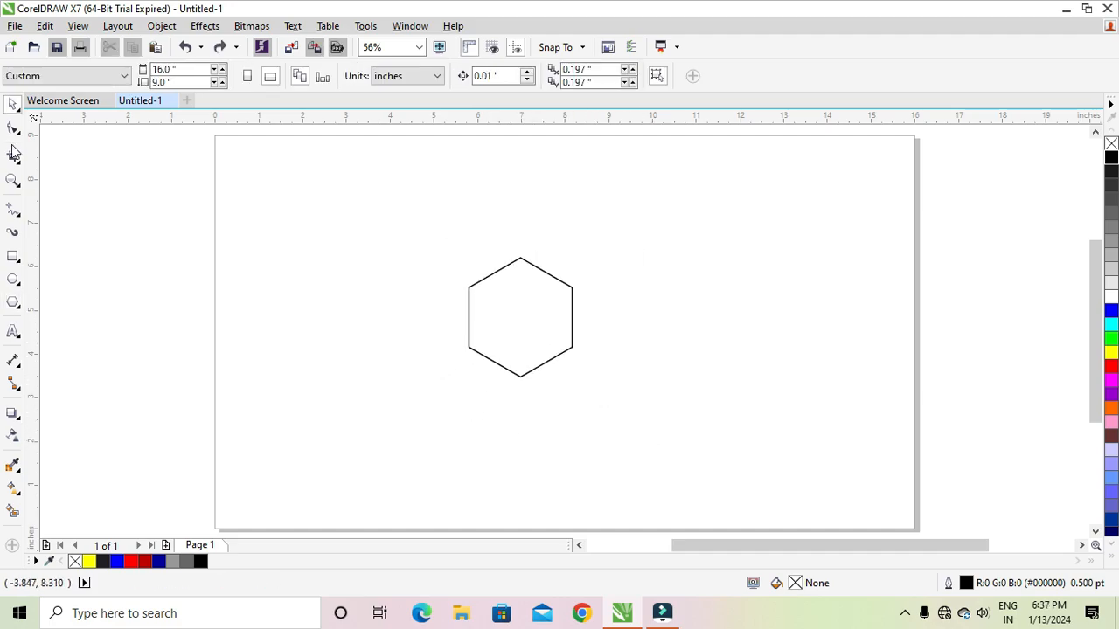
pyautogui.click(12, 214)
pyautogui.click(286, 187)
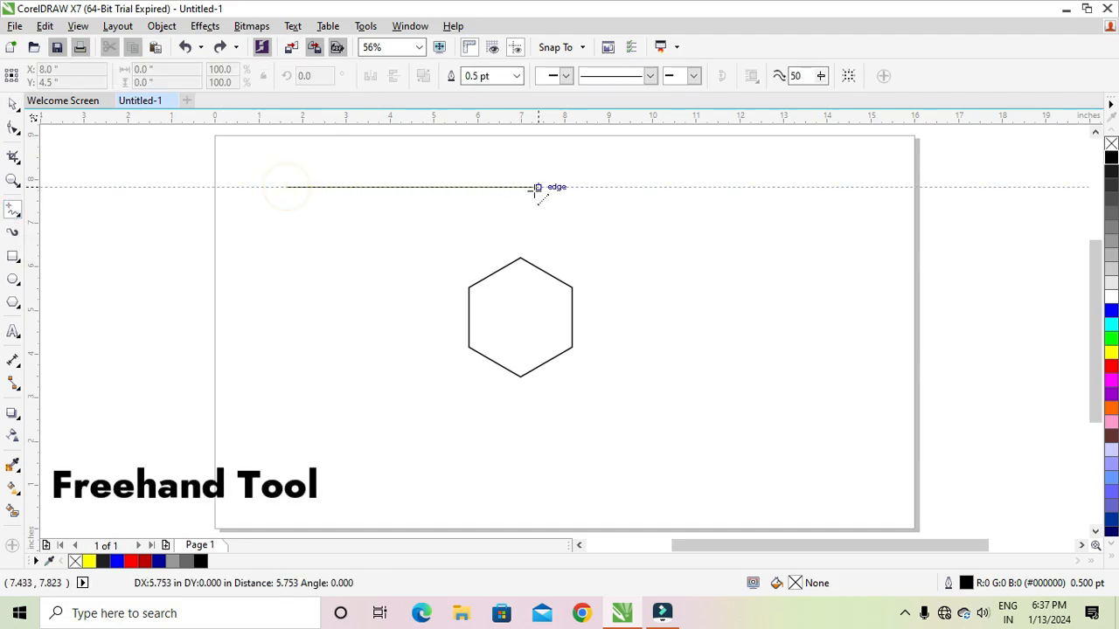
pyautogui.click(552, 187)
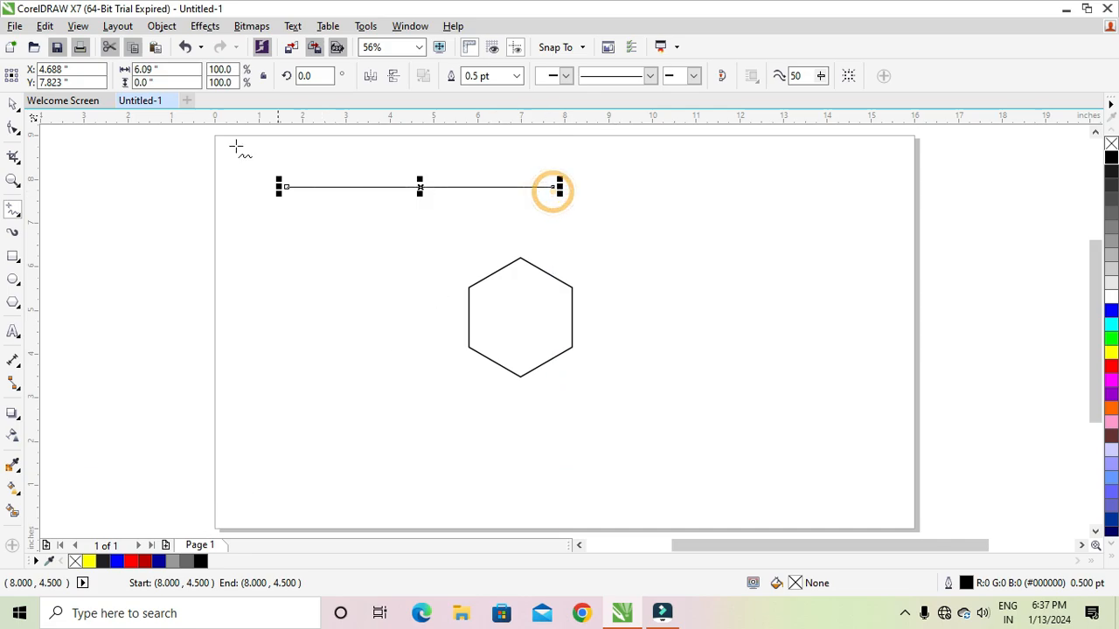
# Set the horizontal line's outline width to 2.0 pt.
pyautogui.click(12, 105)
pyautogui.click(155, 150)
pyautogui.click(308, 188)
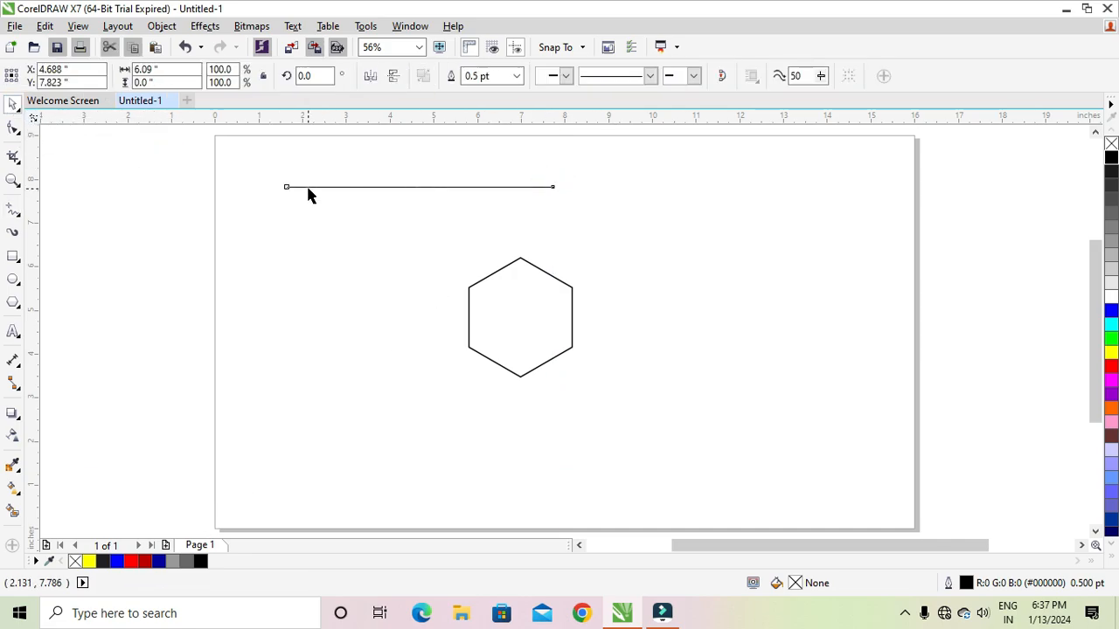
pyautogui.click(515, 76)
pyautogui.click(480, 166)
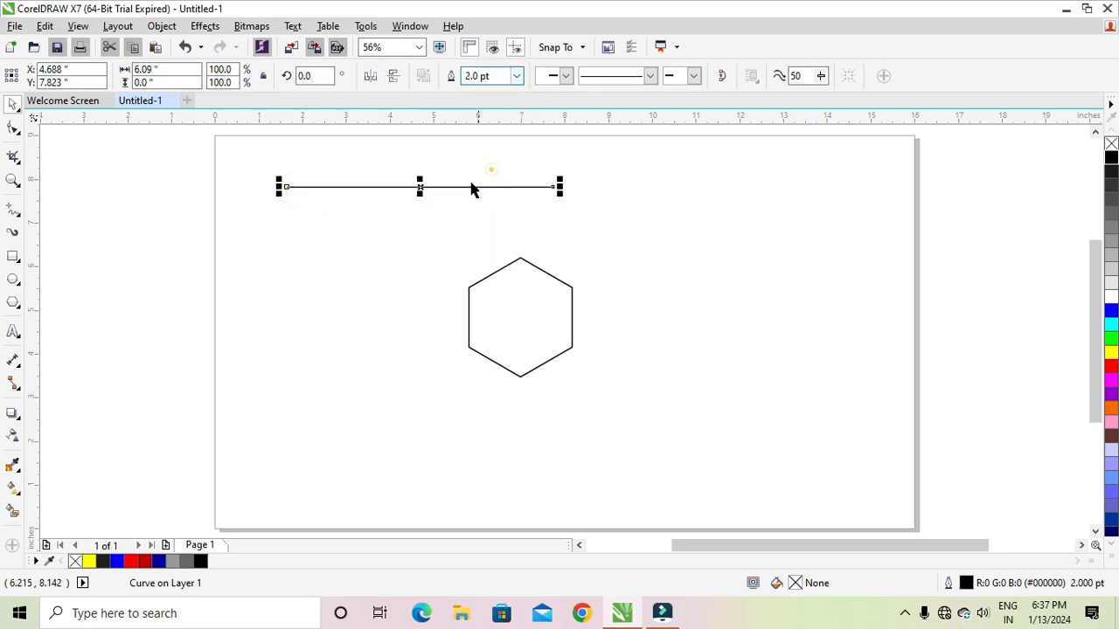
# Duplicate the horizontal line about 0.67 inches below the original and group the two lines.
pyautogui.click(162, 153)
pyautogui.click(294, 186)
pyautogui.moveTo(419, 187); pyautogui.dragTo(417, 216)
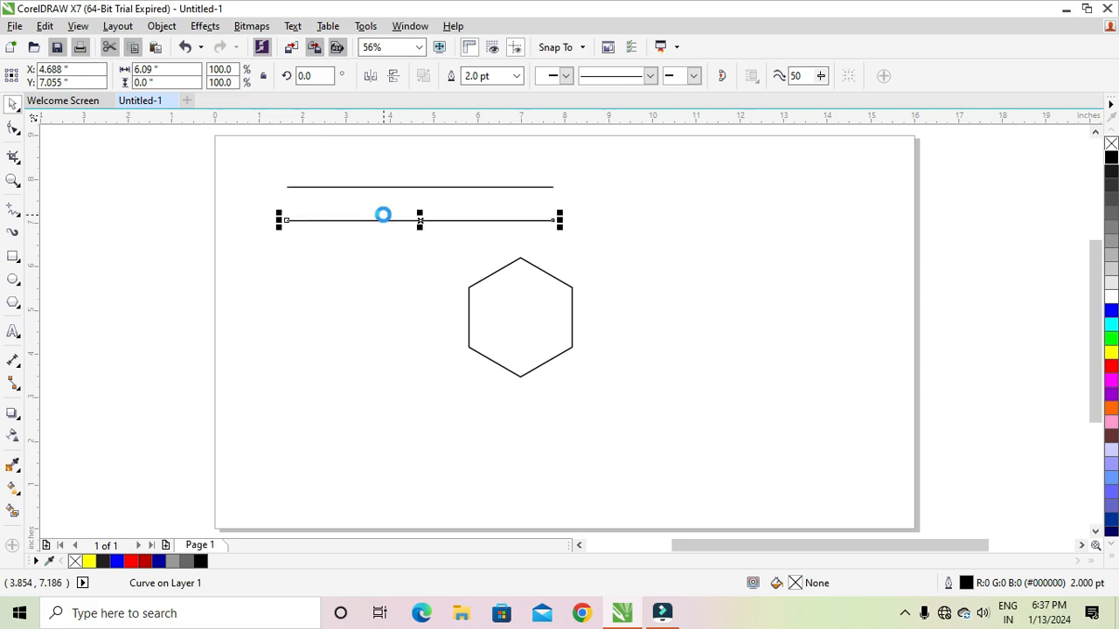
pyautogui.moveTo(253, 162); pyautogui.dragTo(636, 250)
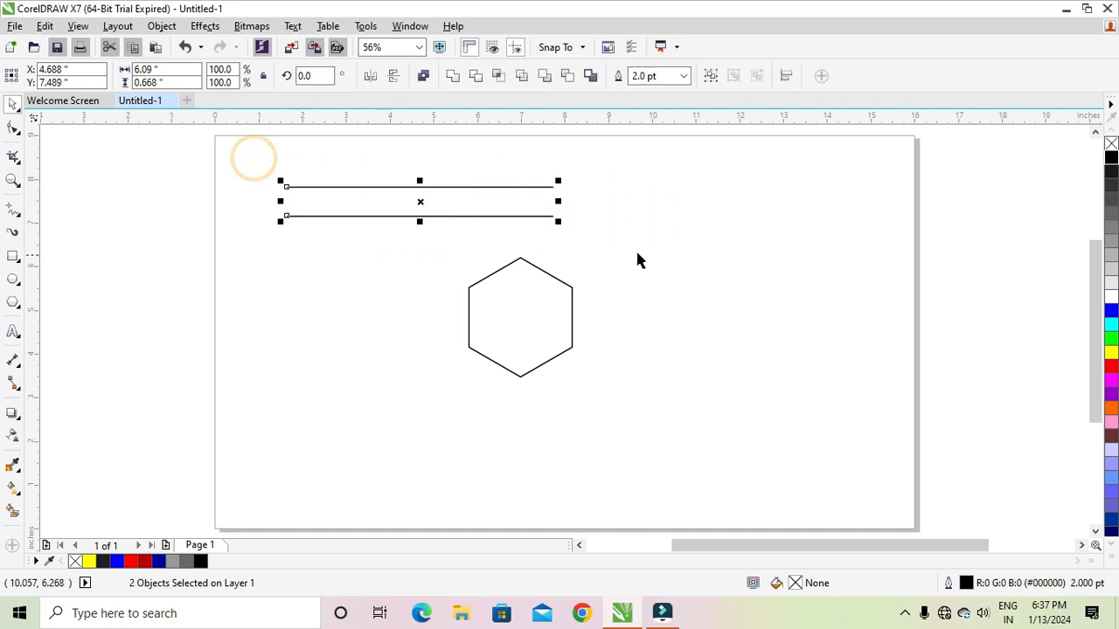
pyautogui.click(163, 27)
pyautogui.click(288, 262)
# Rotate the hexagon so that two of its flat sides lie horizontally.
pyautogui.click(486, 298)
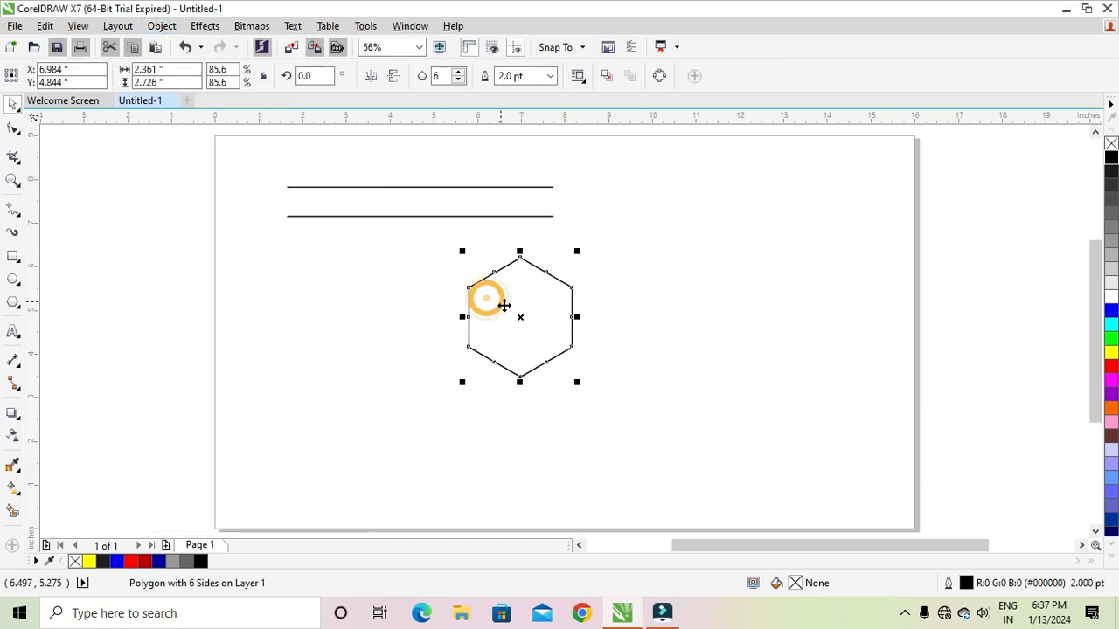
pyautogui.click(519, 316)
pyautogui.moveTo(579, 251); pyautogui.dragTo(591, 291)
pyautogui.click(603, 276)
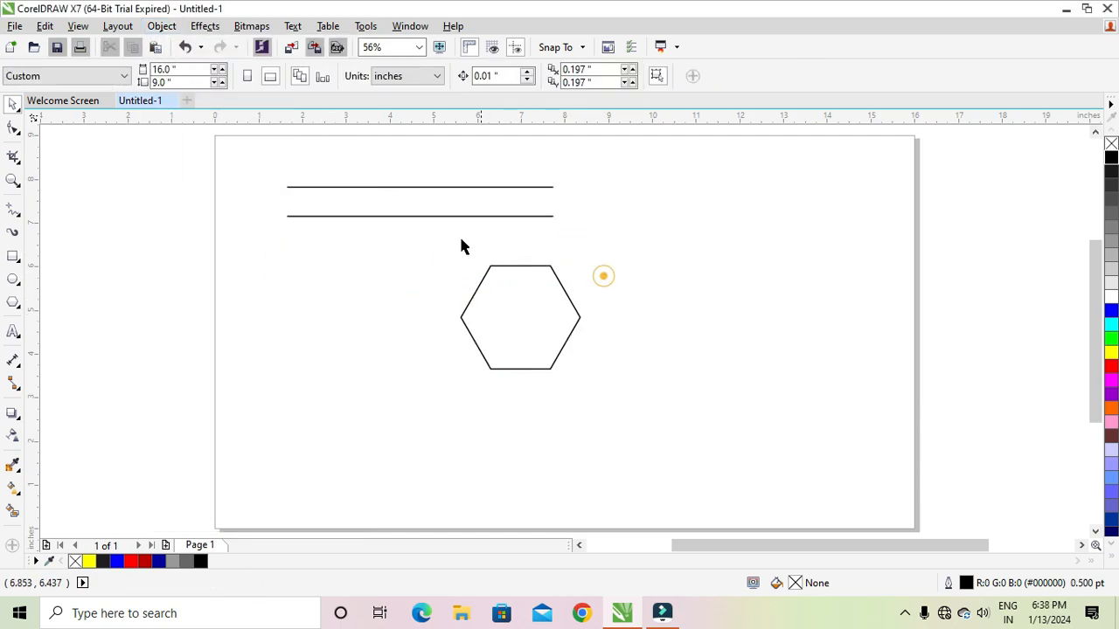
# Place one line pair along the hexagon's upper side and a copy along its lower side, centred on it, and group both pairs.
pyautogui.click(443, 216)
pyautogui.moveTo(419, 216); pyautogui.dragTo(520, 369)
pyautogui.hotkey('ctrl', 'z')
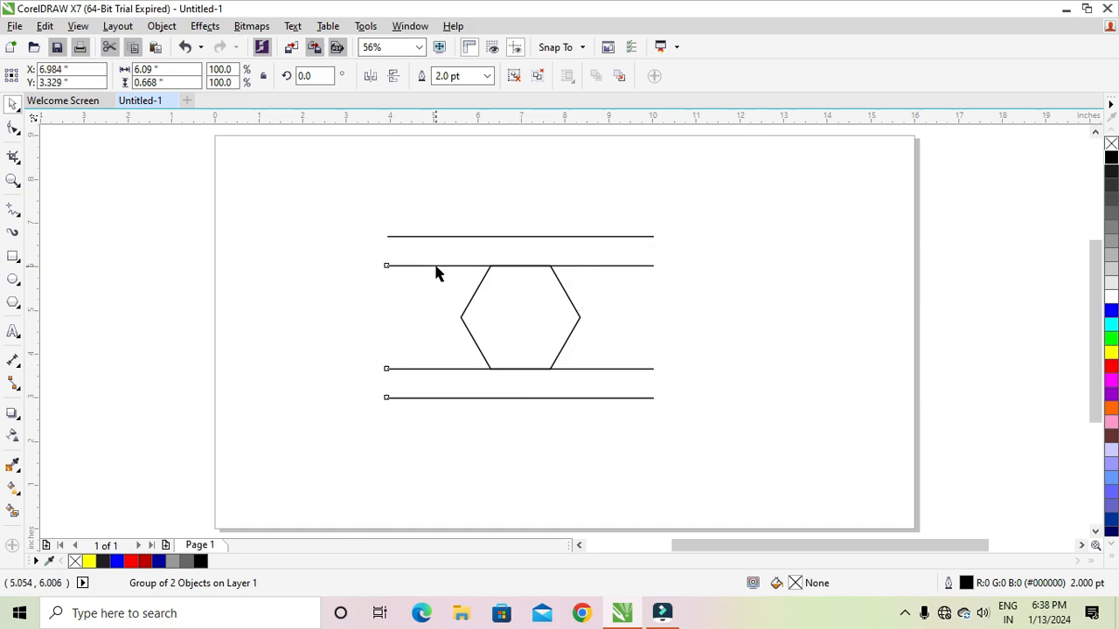
pyautogui.keyDown('shift'); pyautogui.click(437, 266); pyautogui.keyUp('shift')
pyautogui.hotkey('ctrl', 'g')
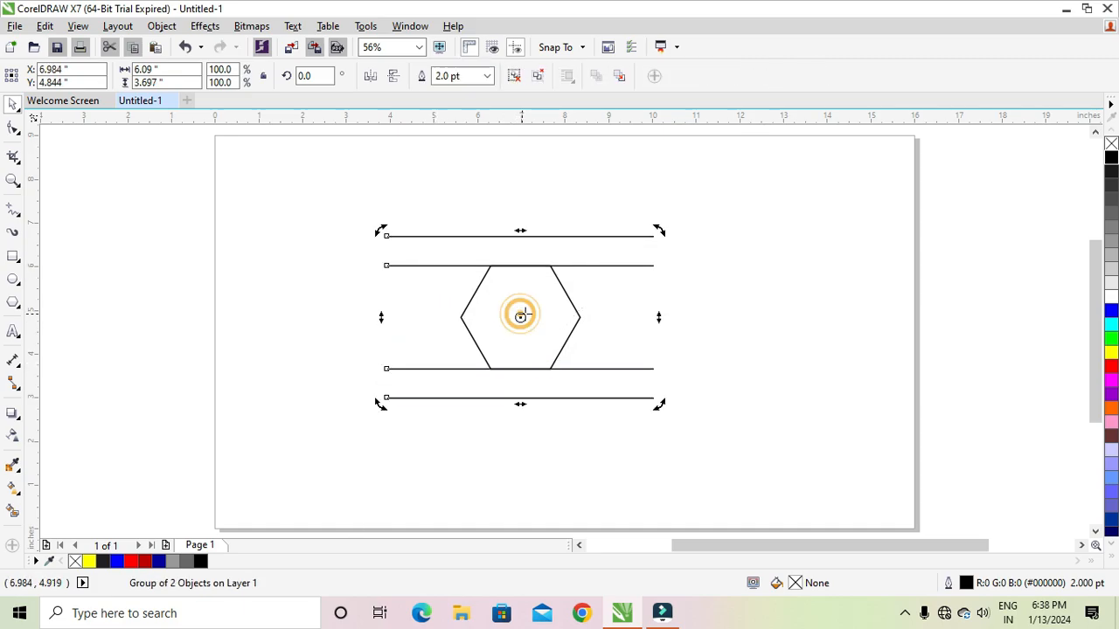
# Widen the grouped horizontal line pairs to 118.8% symmetrically about the hexagon's centre.
pyautogui.moveTo(658, 231); pyautogui.dragTo(636, 380)
pyautogui.hotkey('ctrl', 'z')
pyautogui.click(427, 265)
pyautogui.moveTo(379, 317); pyautogui.dragTo(355, 315)
# Add two copies of the line group rotated to 300° and 240° around the hexagon's centre to form a six-pointed star.
pyautogui.click(617, 265)
pyautogui.moveTo(683, 229); pyautogui.dragTo(655, 393)
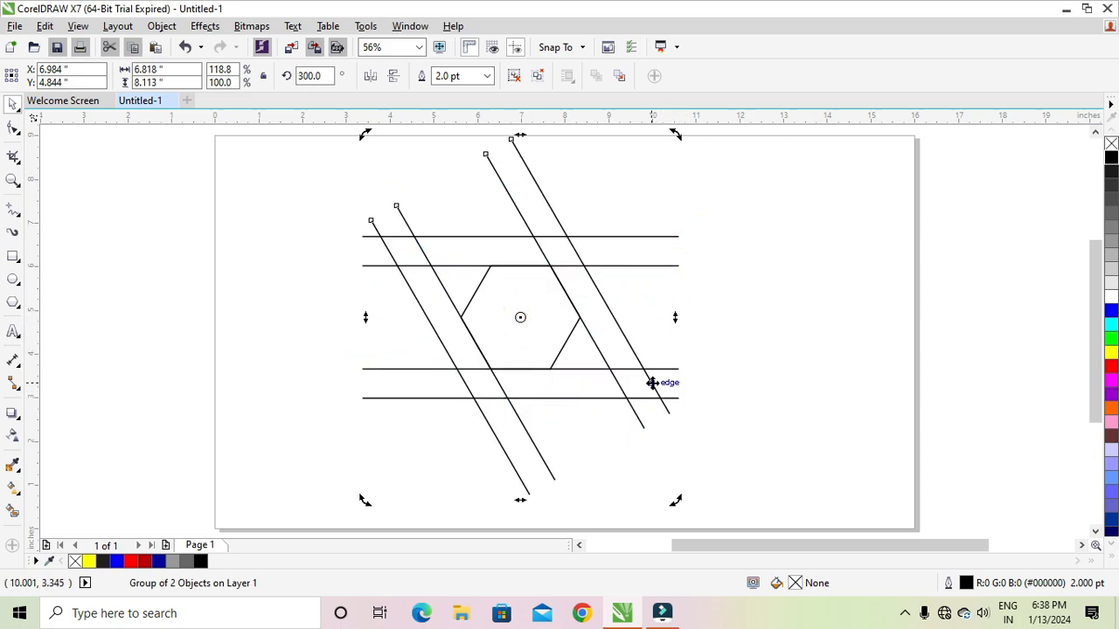
pyautogui.click(247, 257)
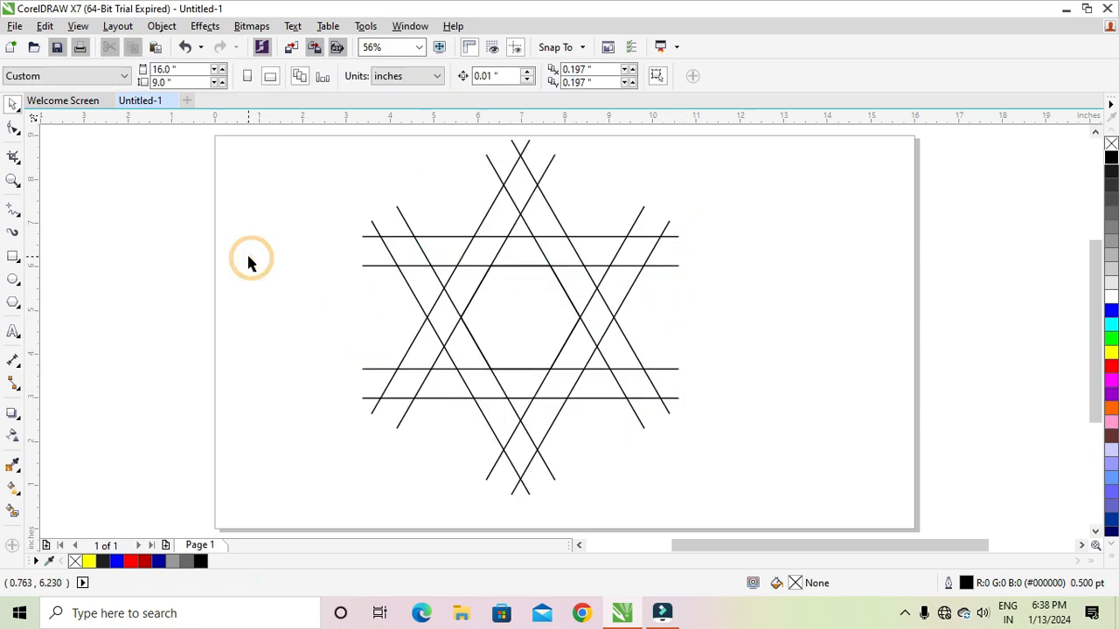
# Draw a short horizontal line about 1.68 inches long through the line crossings at the star's top point.
pyautogui.click(15, 215)
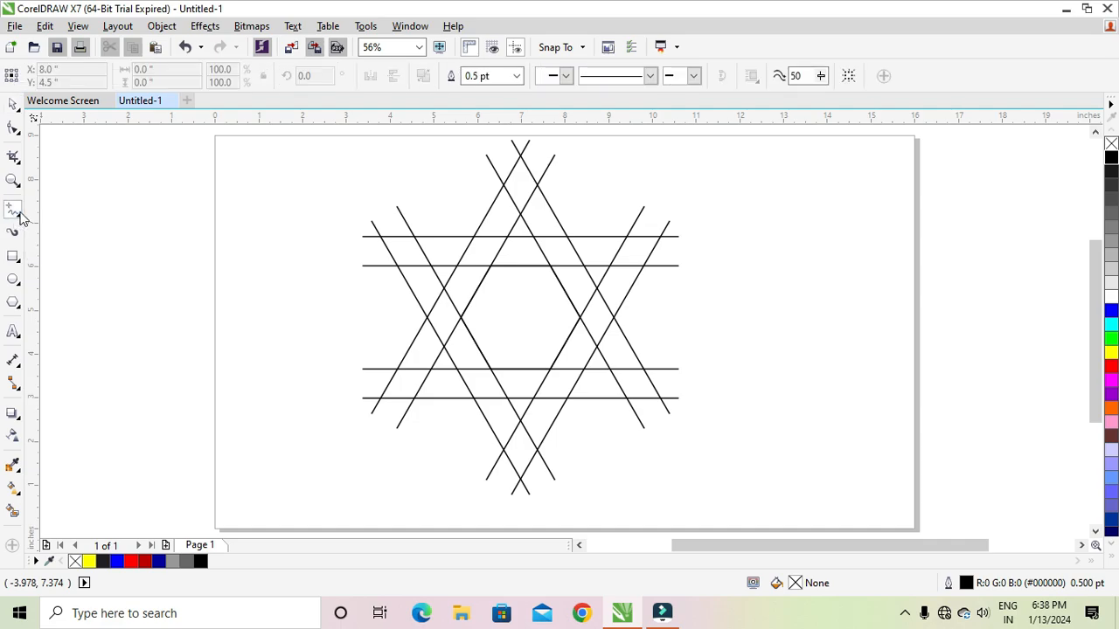
pyautogui.click(491, 185)
pyautogui.click(564, 184)
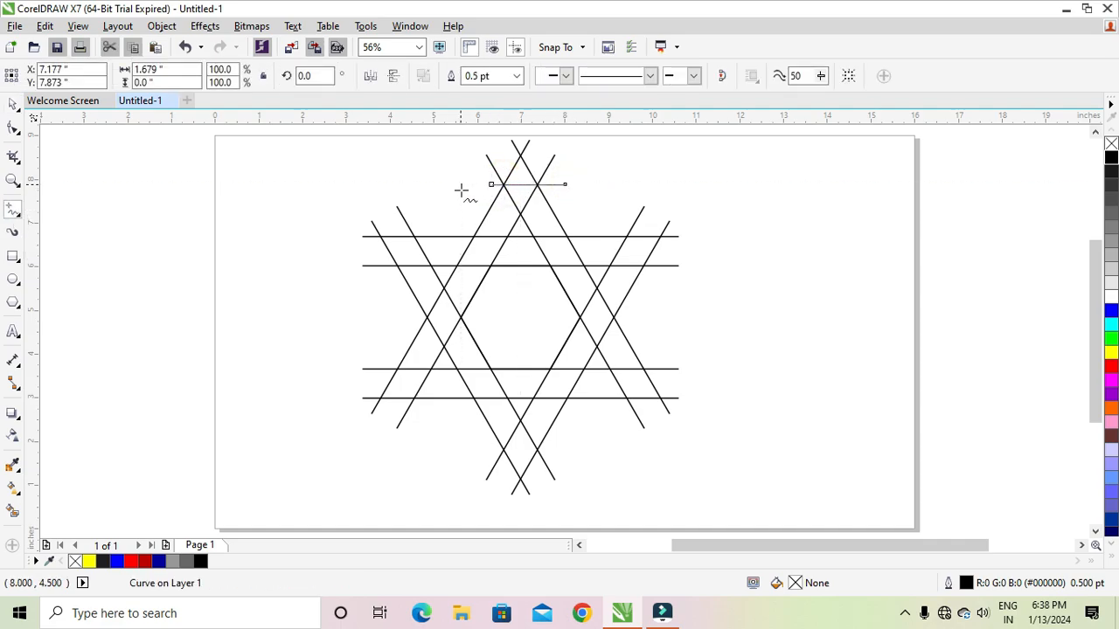
pyautogui.press('Left')
pyautogui.click(13, 106)
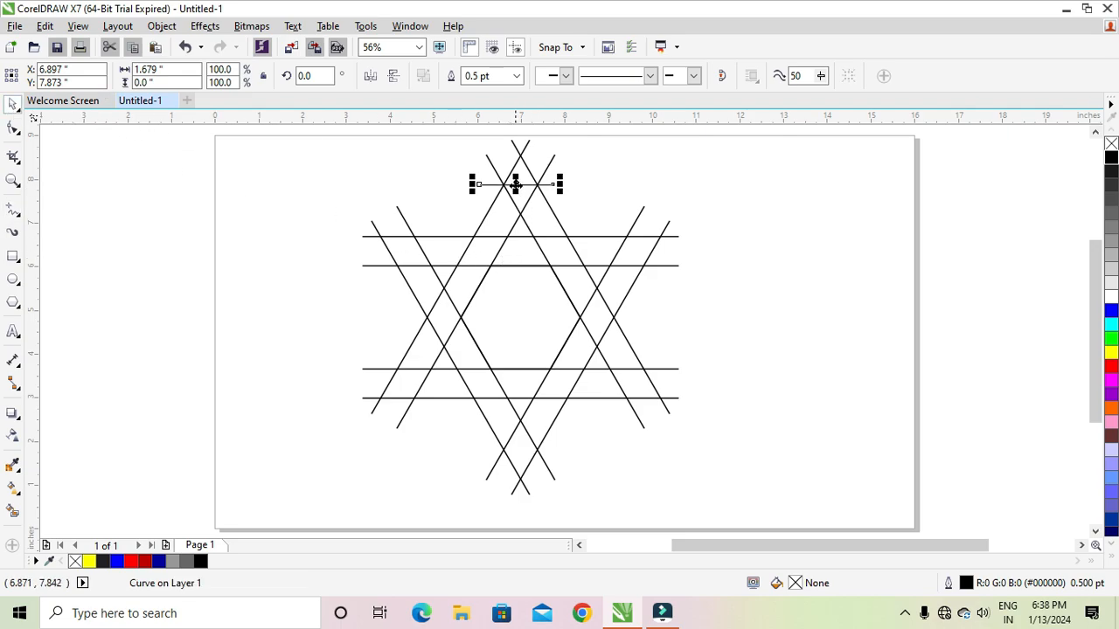
# Copy the short line down to the crossings at the star's bottom point and group the two short lines.
pyautogui.moveTo(516, 184); pyautogui.dragTo(538, 450)
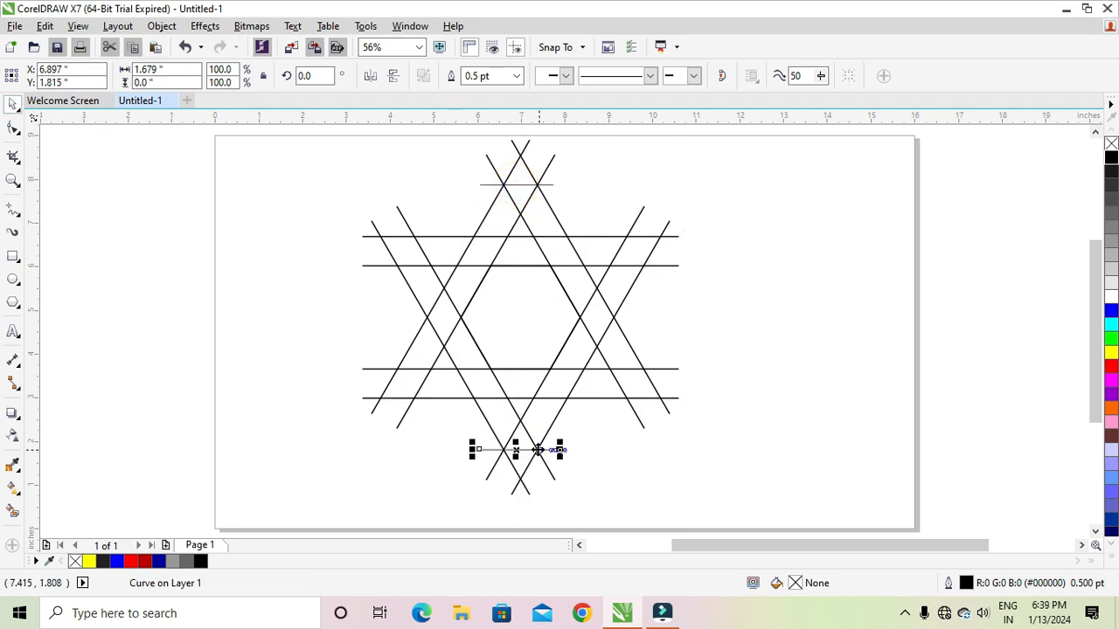
pyautogui.keyDown('shift'); pyautogui.click(488, 185); pyautogui.keyUp('shift')
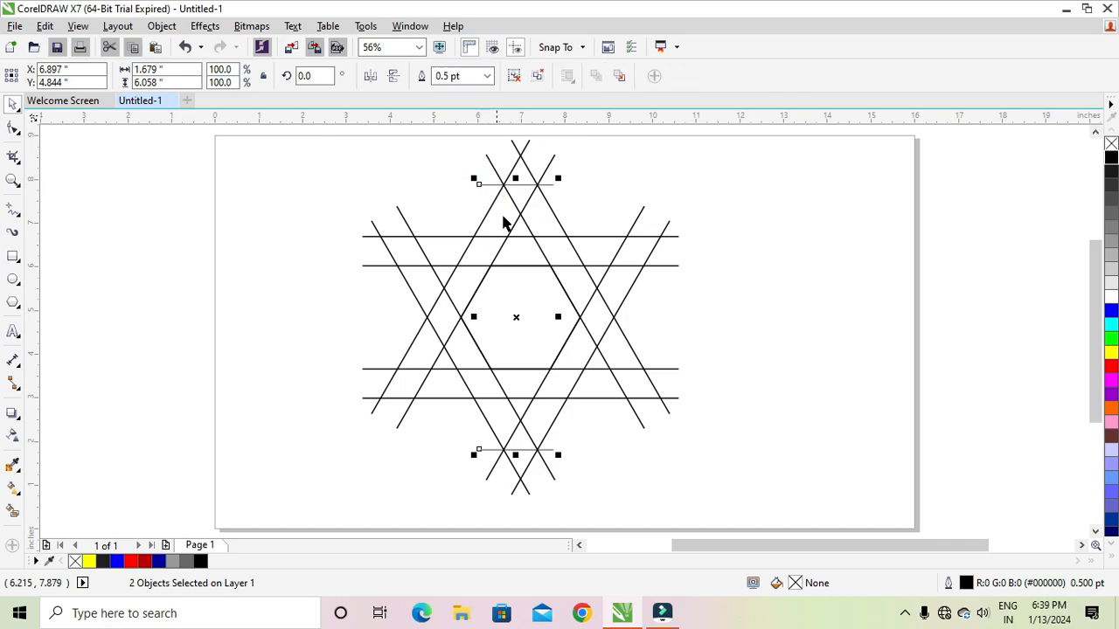
pyautogui.hotkey('ctrl', 'g')
# Add two rotated copies of the short line group around the hexagon's centre to cut across the four side points.
pyautogui.click(520, 316)
pyautogui.moveTo(559, 179); pyautogui.dragTo(616, 308)
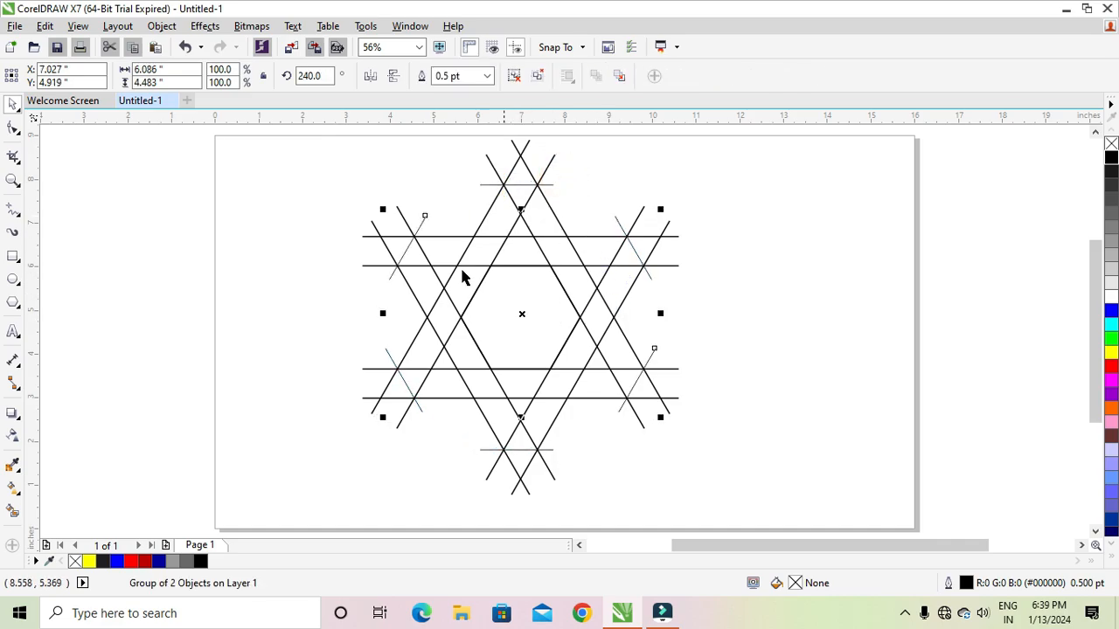
pyautogui.click(298, 239)
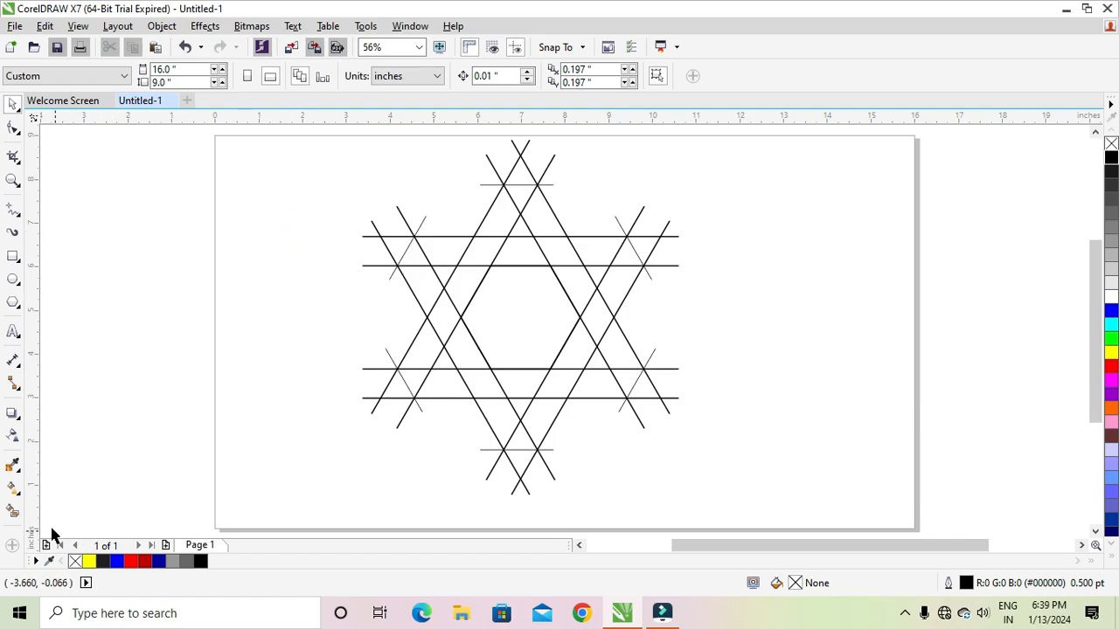
# Smart-fill the tip triangles at the star's top, bottom, lower-left, lower-right and upper-right points with yellow.
pyautogui.click(16, 513)
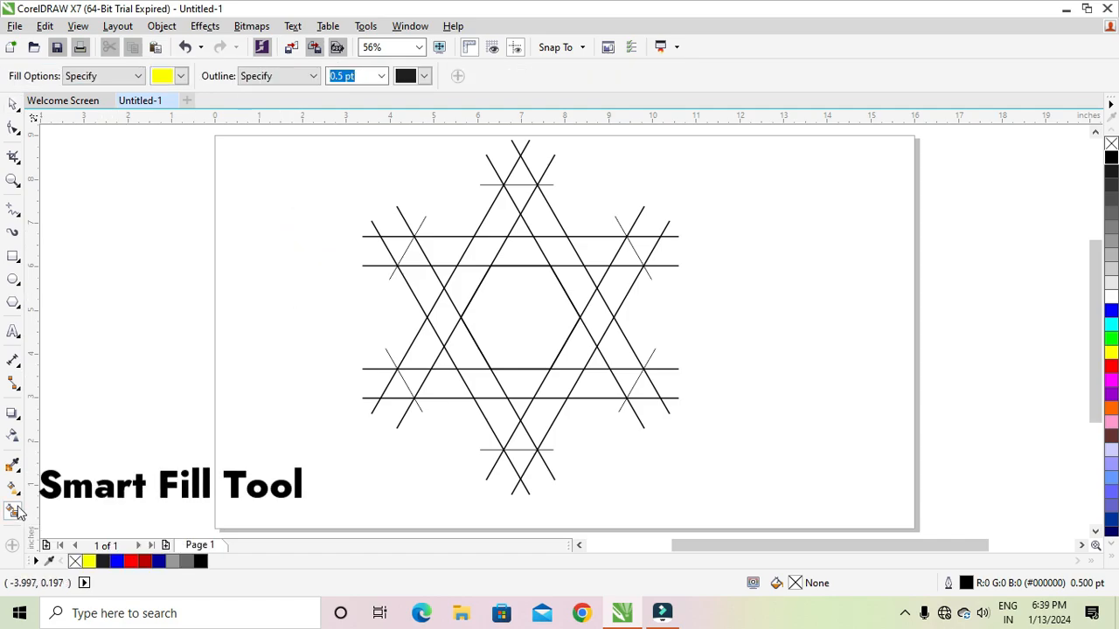
pyautogui.click(420, 372)
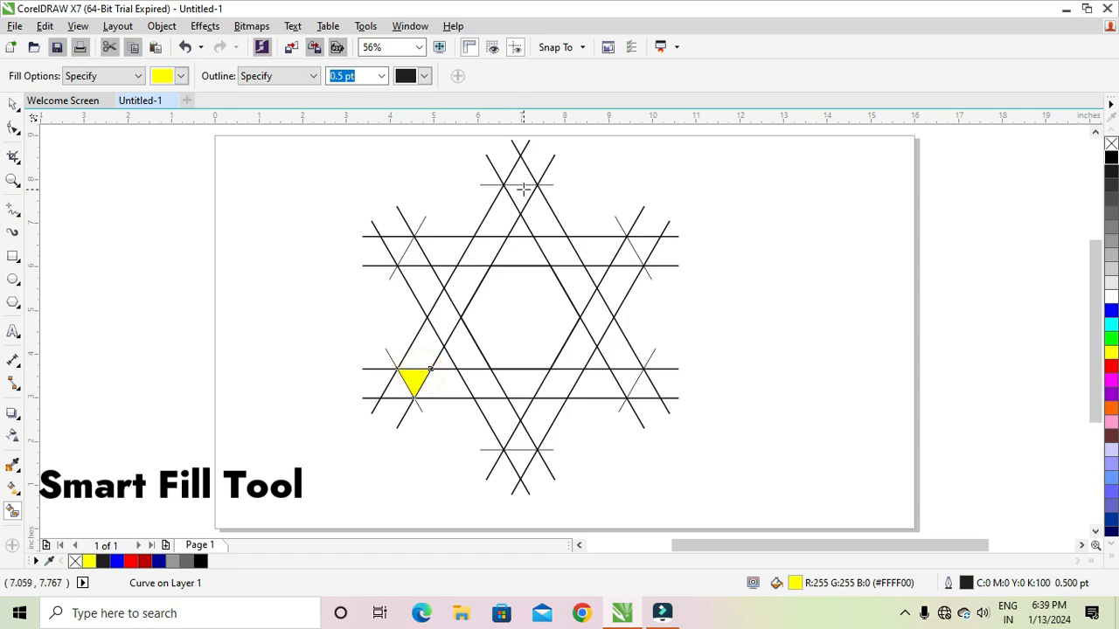
pyautogui.click(636, 250)
pyautogui.click(620, 380)
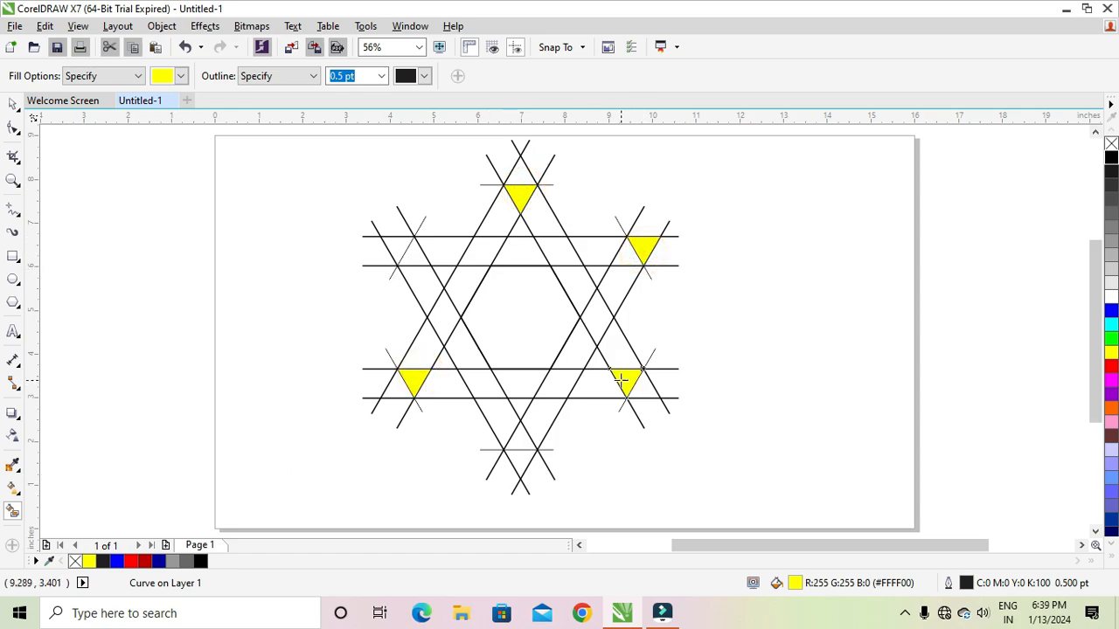
pyautogui.click(516, 447)
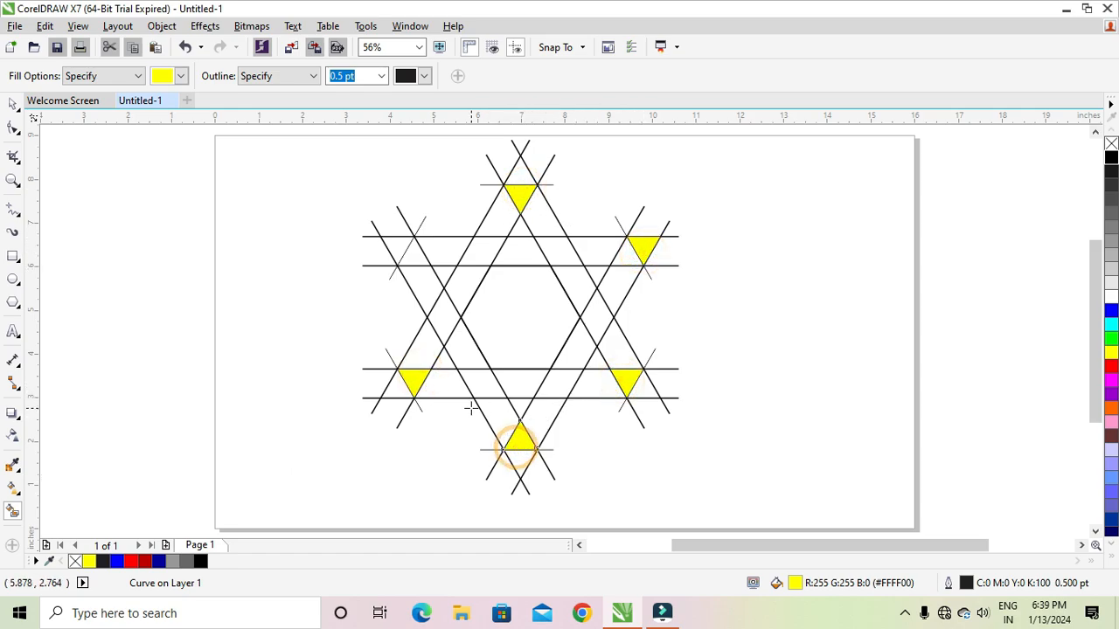
# Smart-fill the star's lower horizontal band and the two bands of its bottom point with yellow.
pyautogui.click(438, 381)
pyautogui.click(482, 381)
pyautogui.click(509, 418)
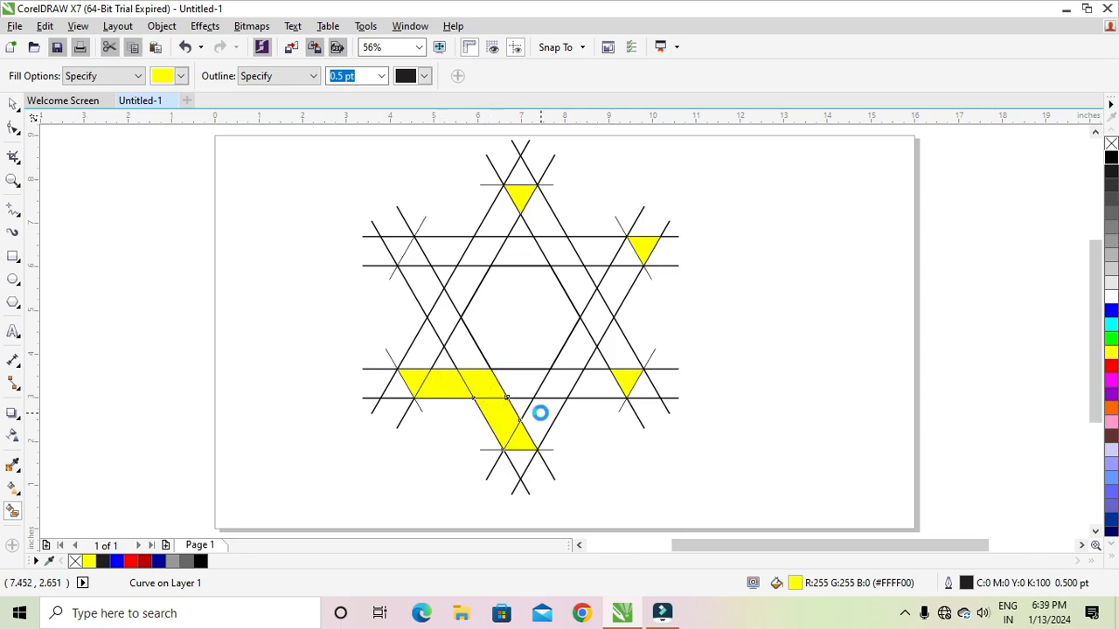
pyautogui.click(540, 412)
pyautogui.click(546, 384)
pyautogui.click(512, 385)
pyautogui.click(590, 385)
# Smart-fill the crossing diagonal bands on the right side of the hexagon with yellow.
pyautogui.click(579, 354)
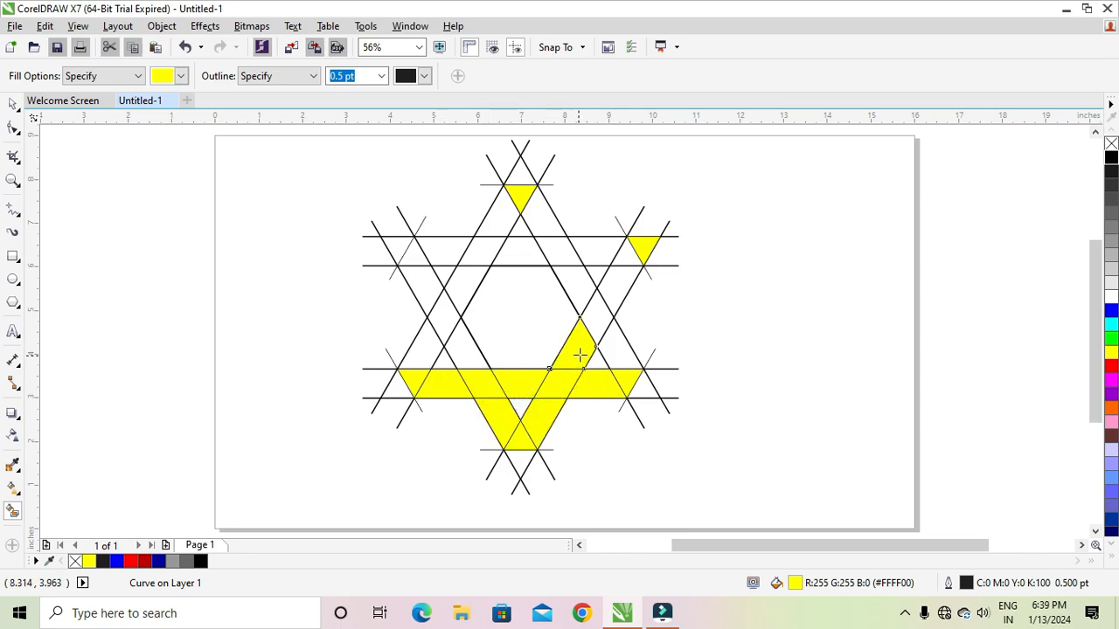
pyautogui.click(606, 339)
pyautogui.click(612, 299)
pyautogui.click(618, 277)
pyautogui.click(619, 257)
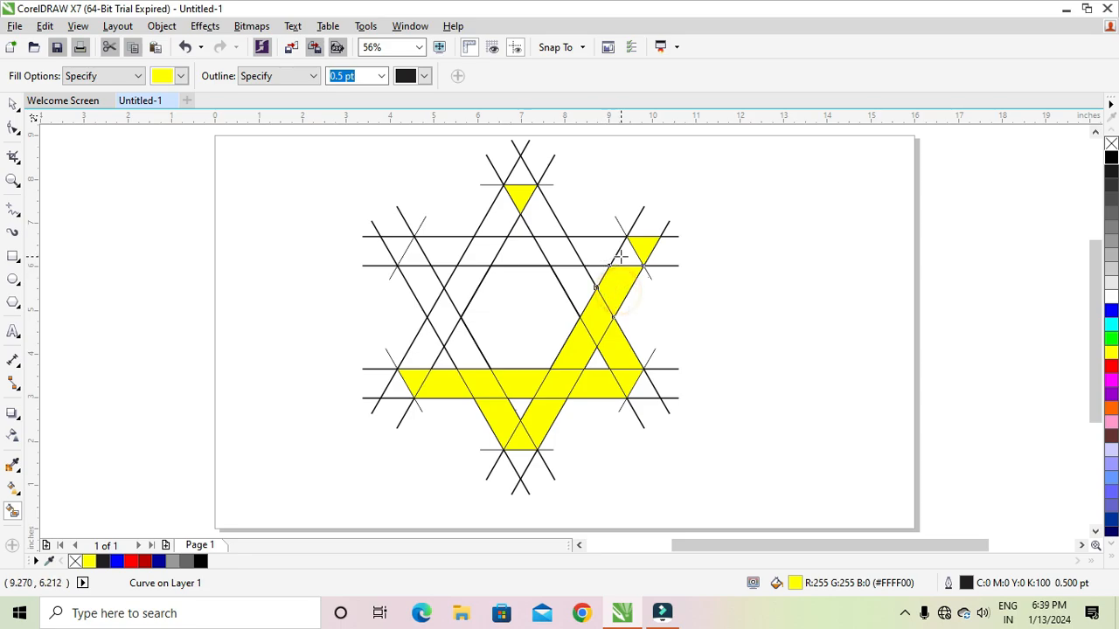
# Smart-fill the right part of the upper horizontal band and the diagonal band running up to the top point with yellow.
pyautogui.click(606, 250)
pyautogui.click(551, 254)
pyautogui.click(581, 284)
pyautogui.click(536, 225)
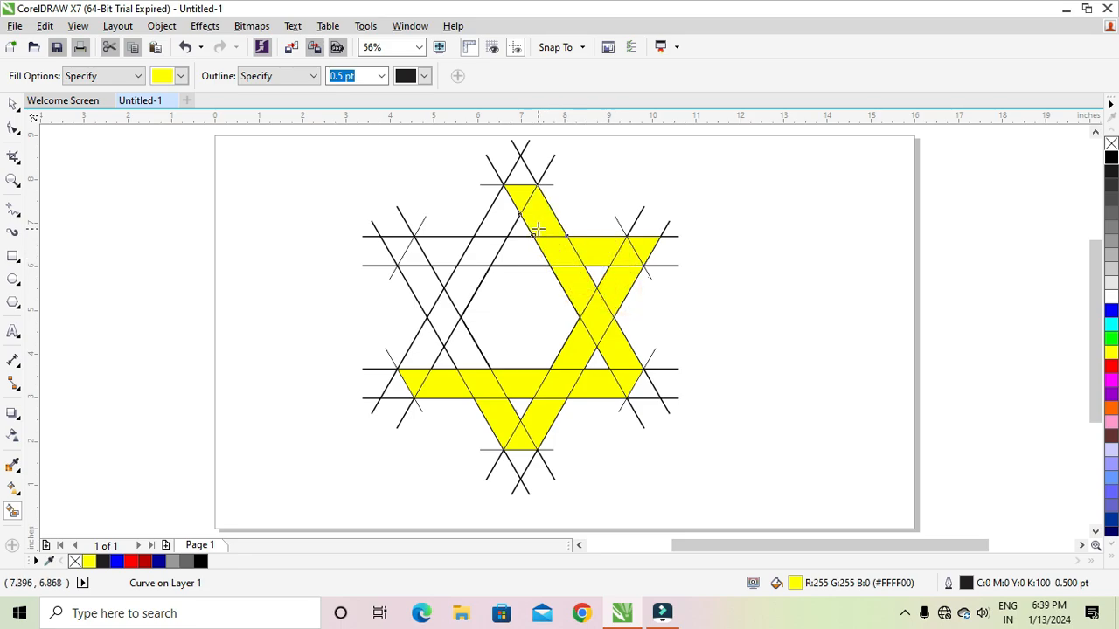
# Smart-fill the left diagonal band of the top point and the rest of the upper horizontal band with yellow.
pyautogui.click(494, 227)
pyautogui.click(491, 248)
pyautogui.click(527, 252)
pyautogui.click(447, 254)
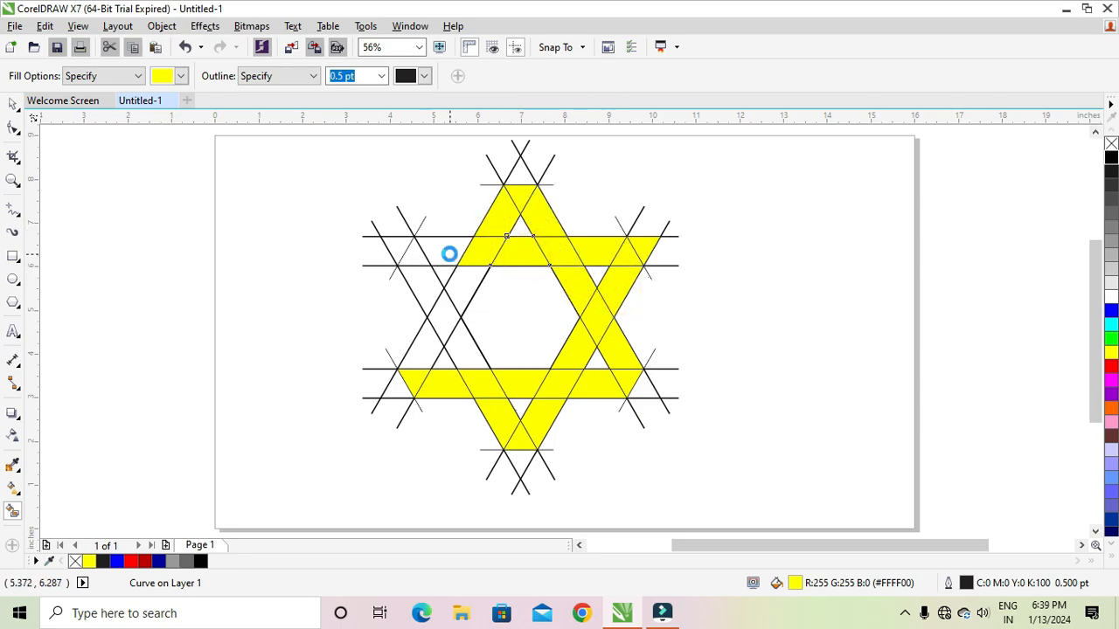
pyautogui.click(420, 258)
# Smart-fill the remaining diagonal bands on the left side of the hexagon with yellow.
pyautogui.click(450, 305)
pyautogui.click(453, 315)
pyautogui.click(427, 337)
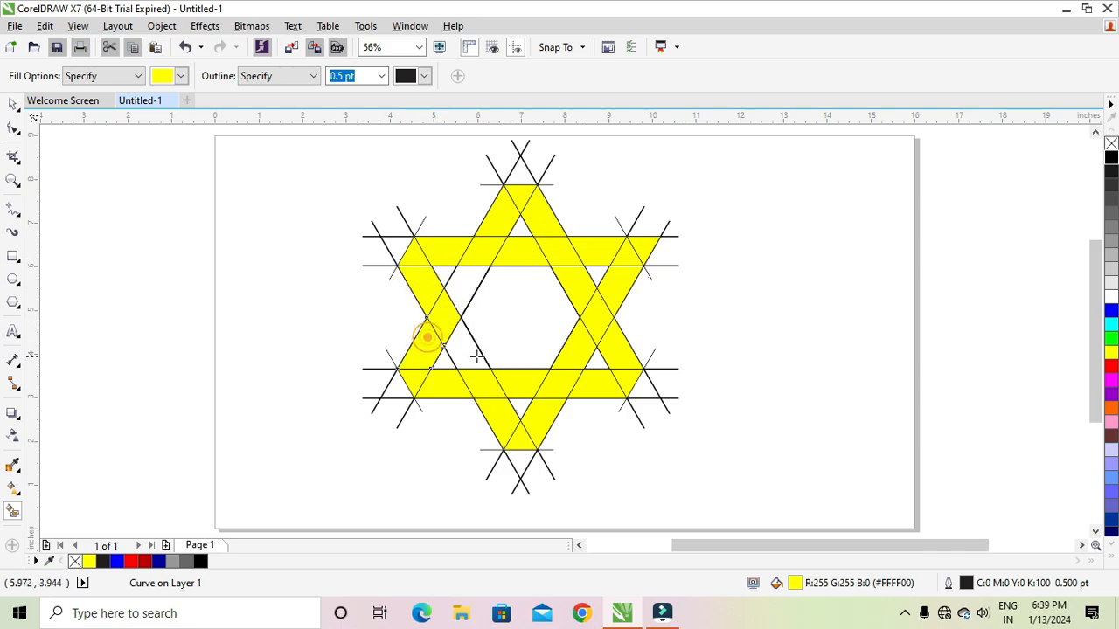
pyautogui.click(476, 357)
pyautogui.click(461, 290)
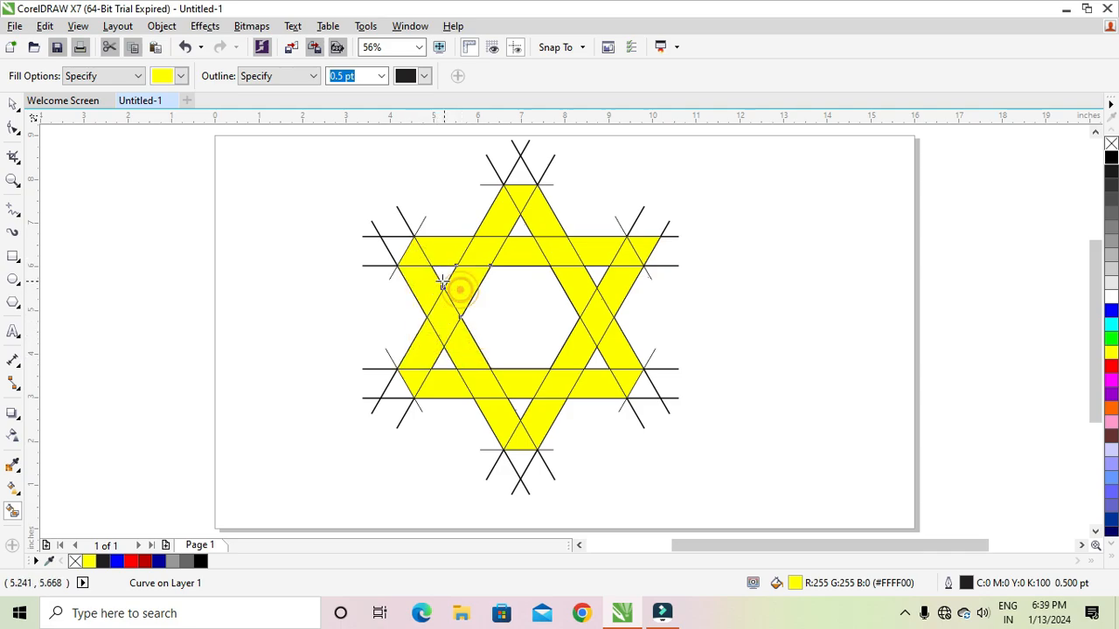
# Delete all the long and short construction line groups, leaving only the yellow-filled star pieces and the hexagon.
pyautogui.click(13, 104)
pyautogui.click(130, 242)
pyautogui.click(514, 166)
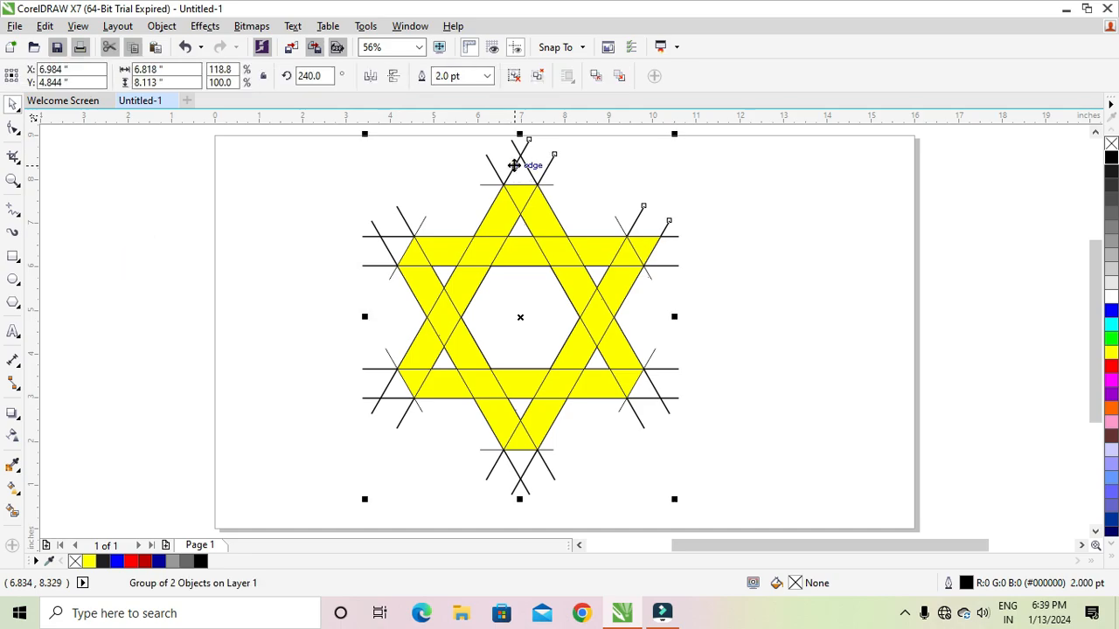
pyautogui.press('Delete')
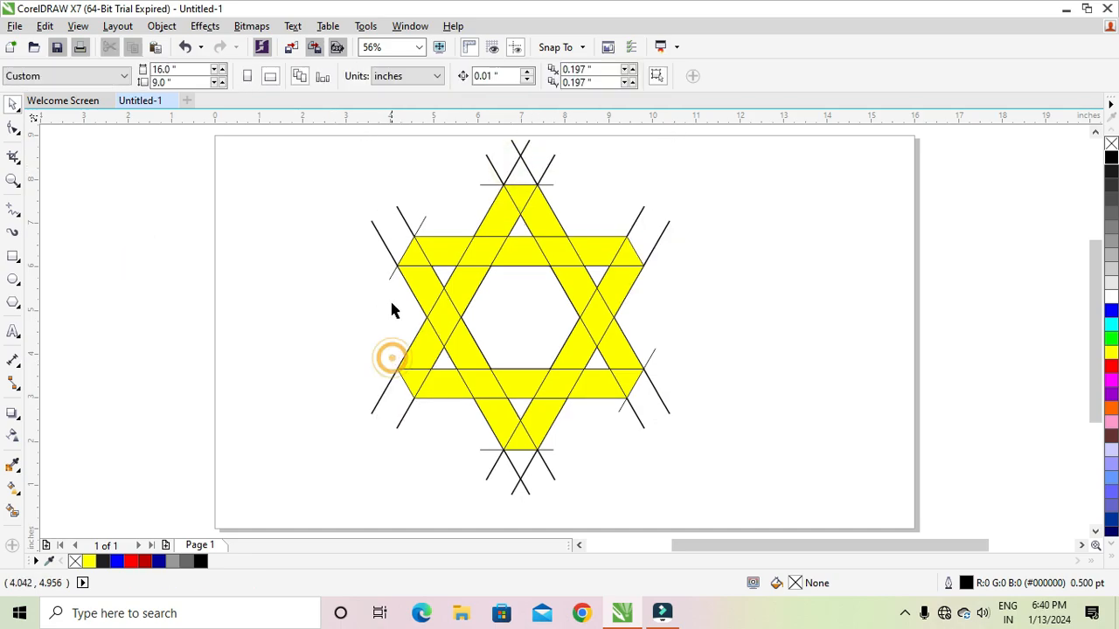
pyautogui.click(393, 254)
pyautogui.press('Delete')
pyautogui.click(495, 186)
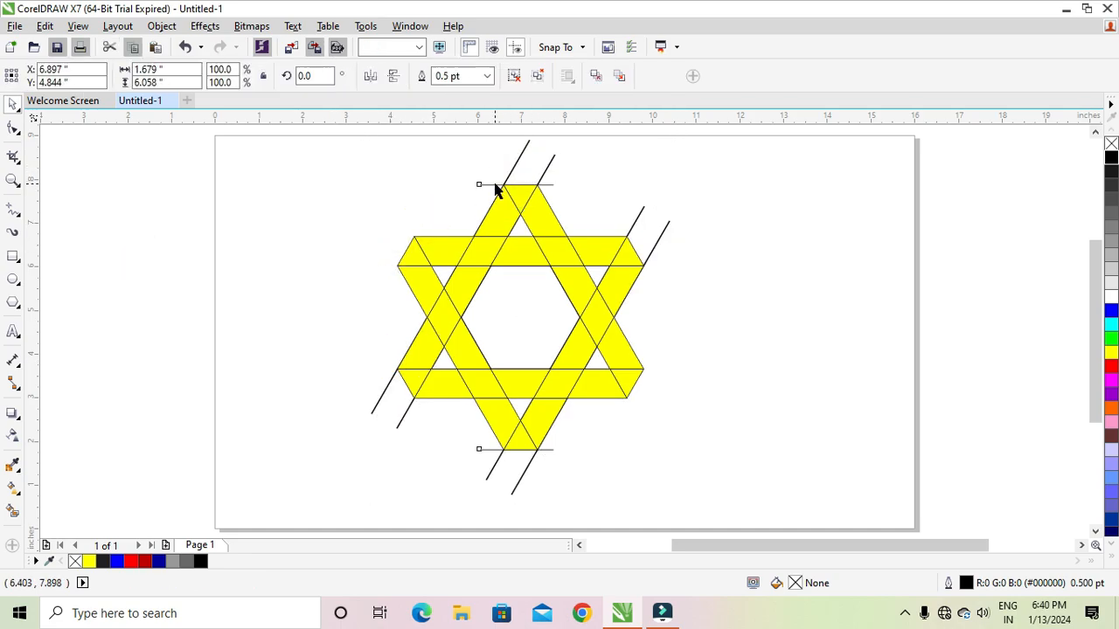
pyautogui.click(511, 175)
pyautogui.press('Delete')
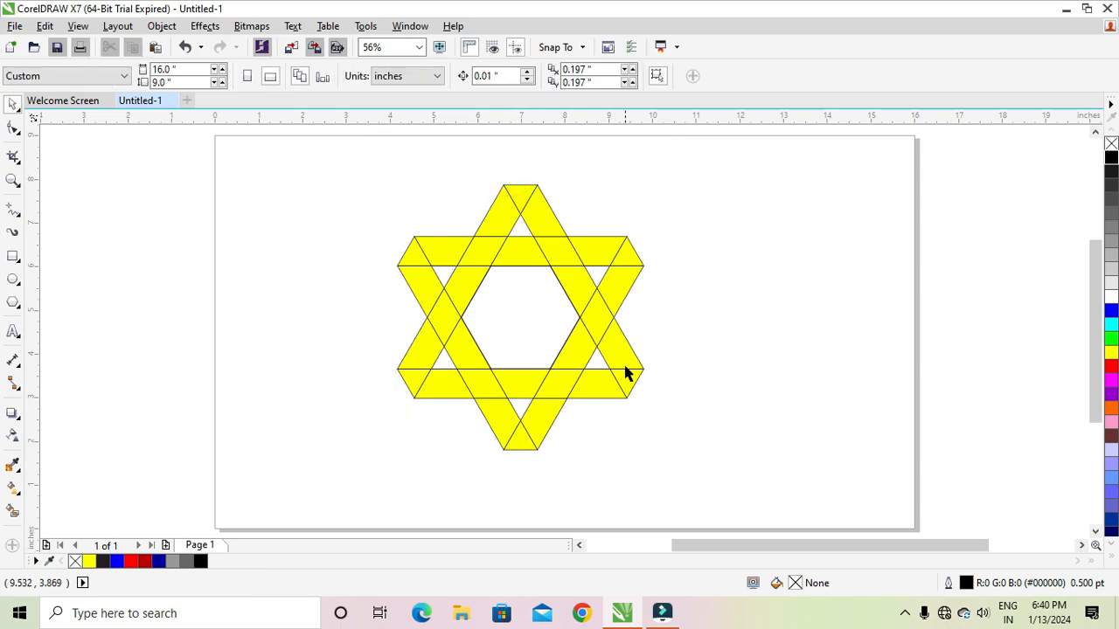
# Fill the small triangles at the star's top, lower-right and lower-left tips with dark red.
pyautogui.click(521, 199)
pyautogui.click(281, 251)
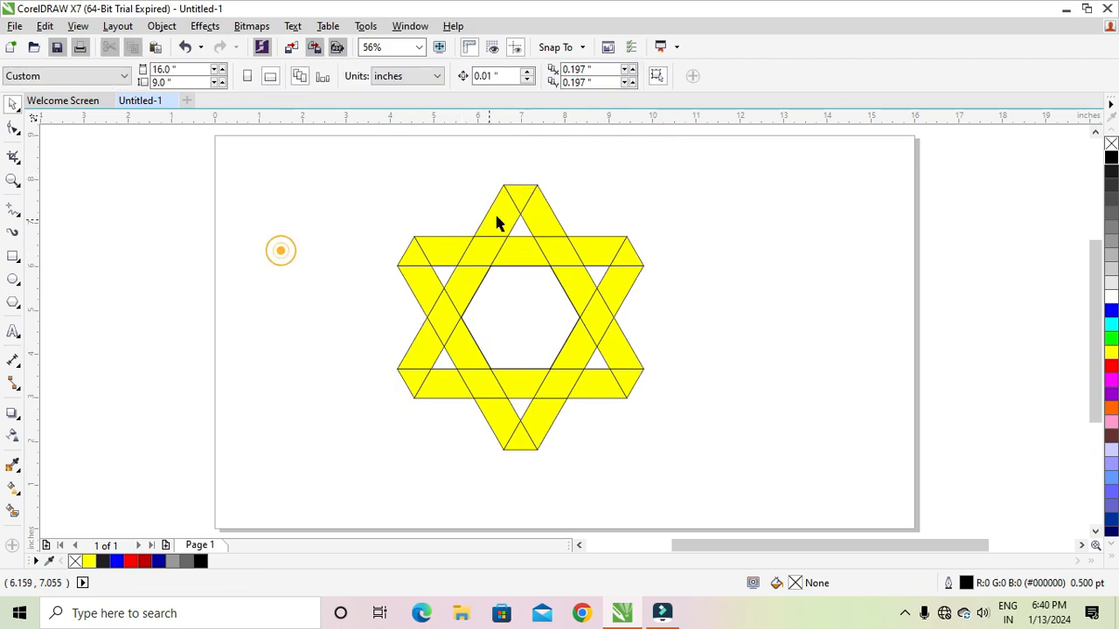
pyautogui.click(521, 203)
pyautogui.keyDown('shift'); pyautogui.click(624, 381); pyautogui.keyUp('shift')
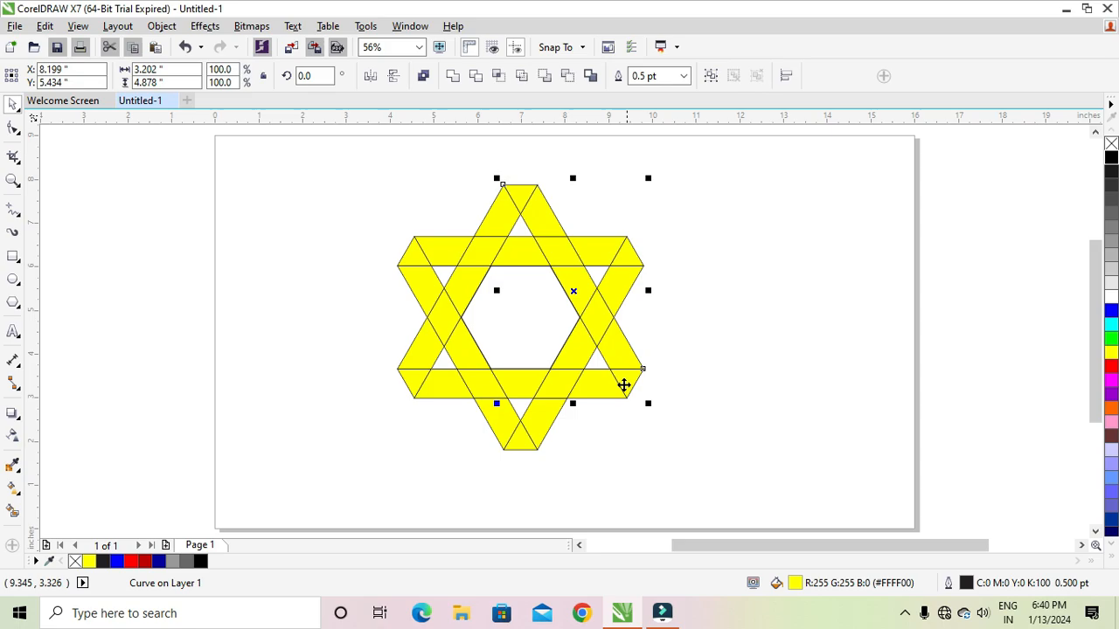
pyautogui.keyDown('shift'); pyautogui.click(409, 376); pyautogui.keyUp('shift')
pyautogui.click(144, 562)
pyautogui.click(288, 350)
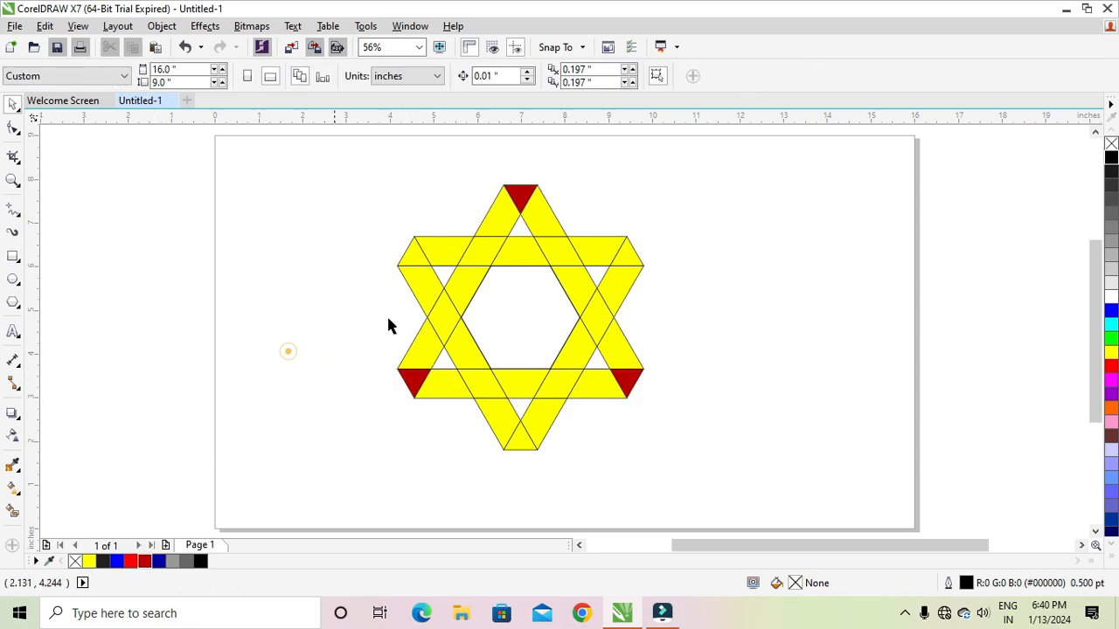
# Fill the small triangles at the star's upper-left, upper-right and bottom tips with dark blue.
pyautogui.click(417, 250)
pyautogui.keyDown('shift'); pyautogui.click(626, 255); pyautogui.keyUp('shift')
pyautogui.keyDown('shift'); pyautogui.click(521, 437); pyautogui.keyUp('shift')
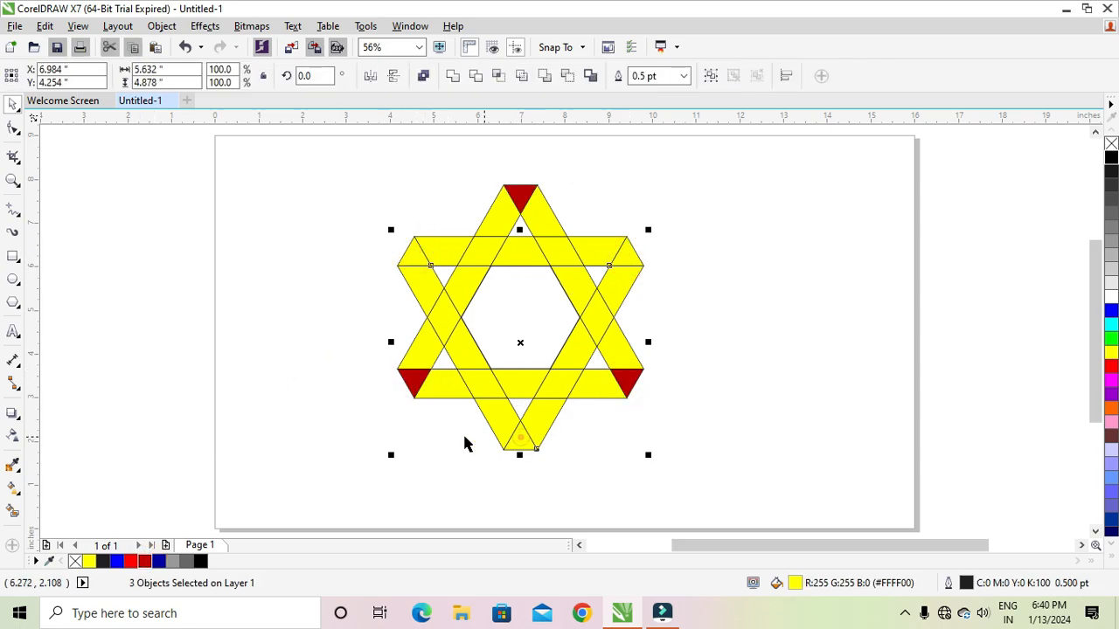
pyautogui.click(158, 561)
pyautogui.click(195, 287)
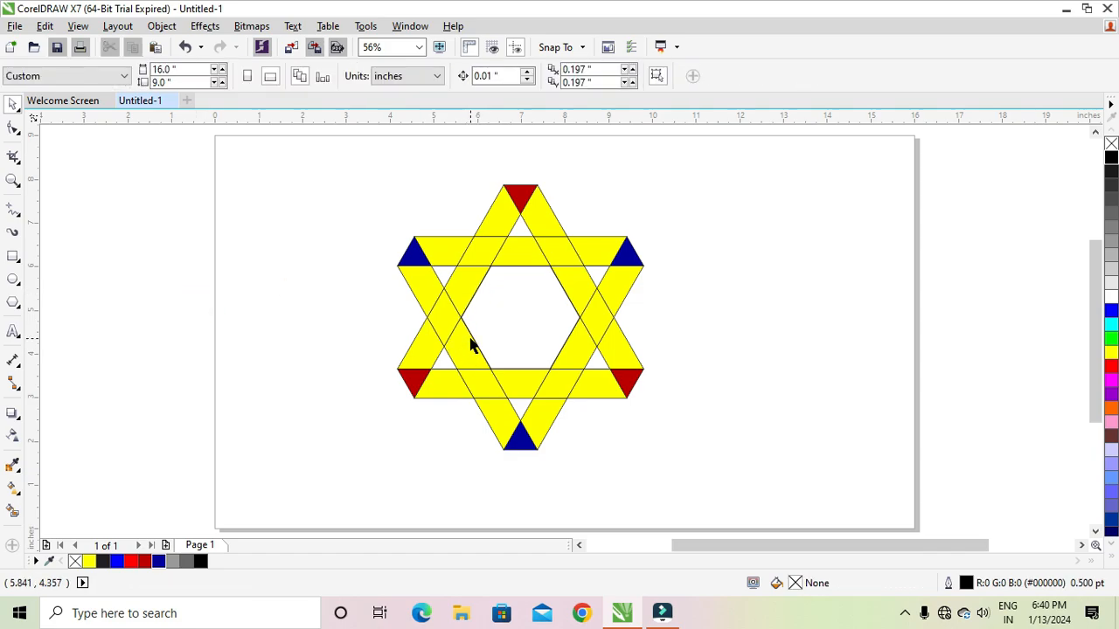
# Weld the yellow pieces of the diagonal band from the upper-left tip to the bottom tip into one shape.
pyautogui.click(427, 297)
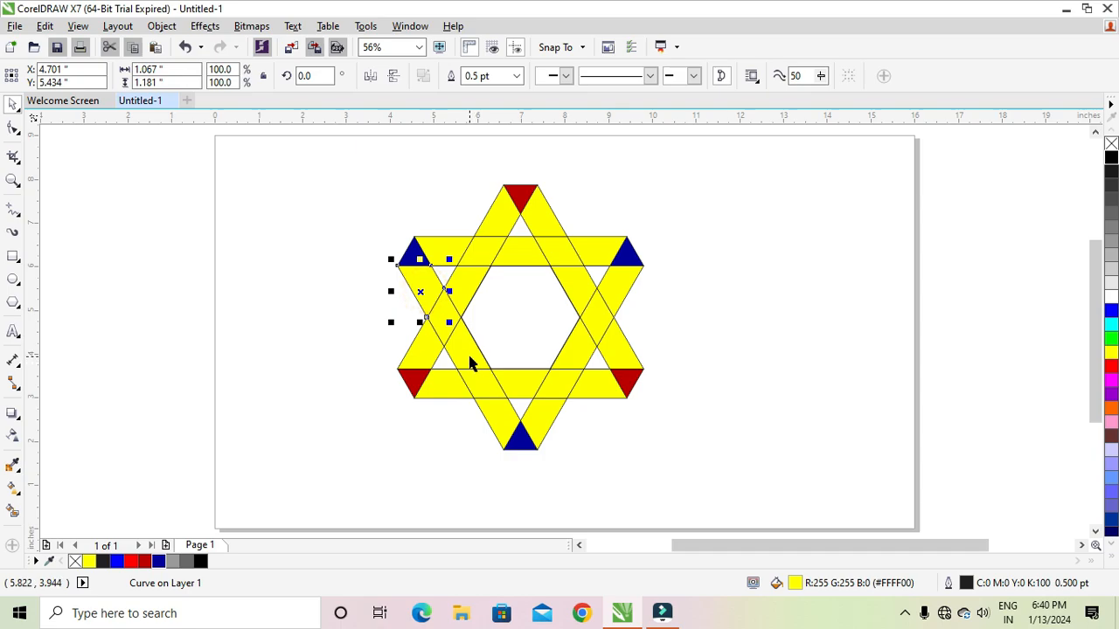
pyautogui.keyDown('shift'); pyautogui.click(470, 359); pyautogui.keyUp('shift')
pyautogui.keyDown('shift'); pyautogui.click(489, 409); pyautogui.keyUp('shift')
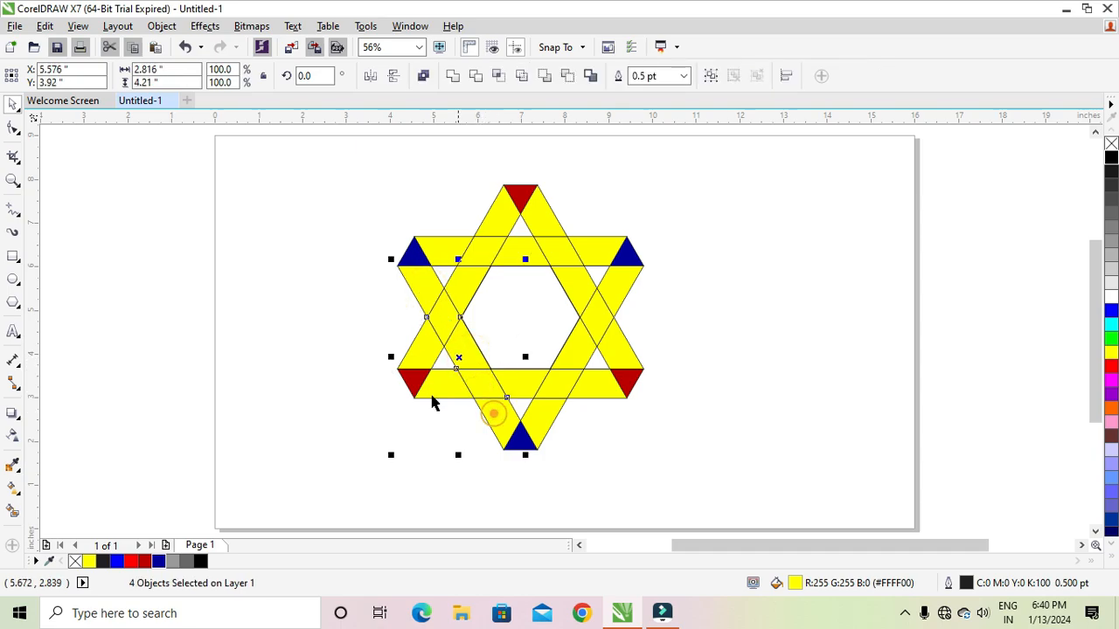
pyautogui.click(451, 75)
pyautogui.click(315, 288)
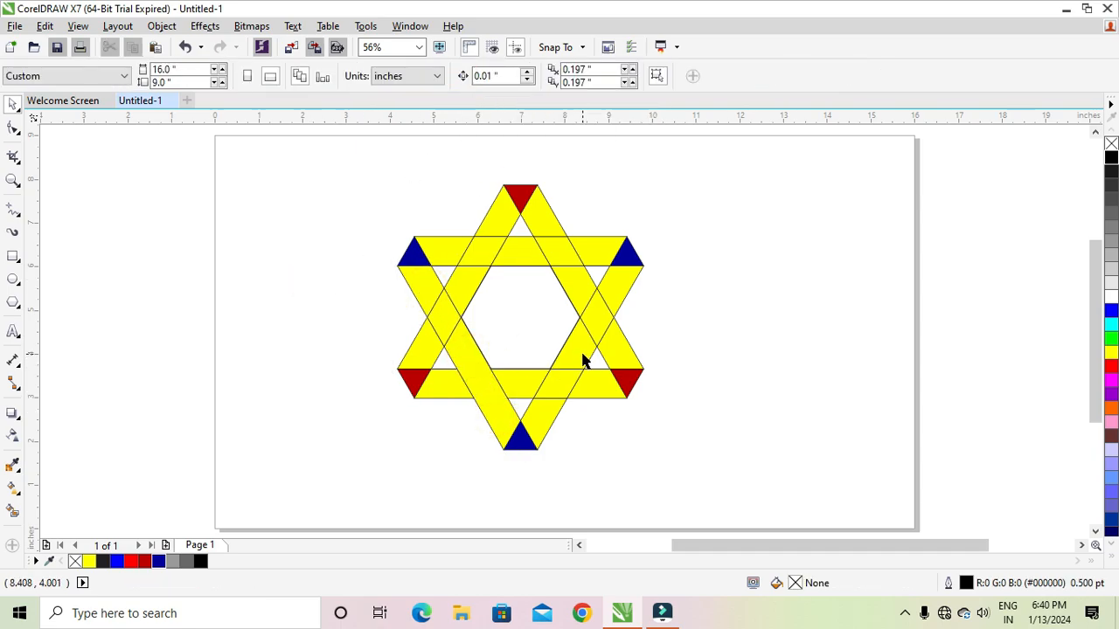
# Weld the yellow pieces of the diagonal band from the upper-right tip to the bottom tip into one shape.
pyautogui.click(624, 294)
pyautogui.keyDown('shift'); pyautogui.click(545, 418); pyautogui.keyUp('shift')
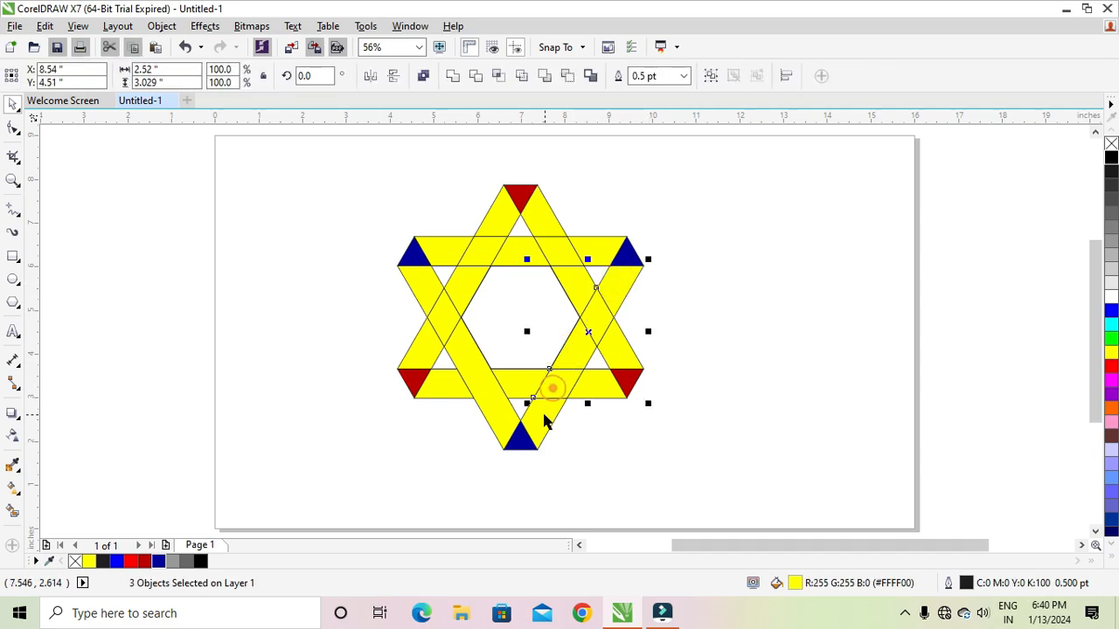
pyautogui.click(457, 75)
pyautogui.click(271, 312)
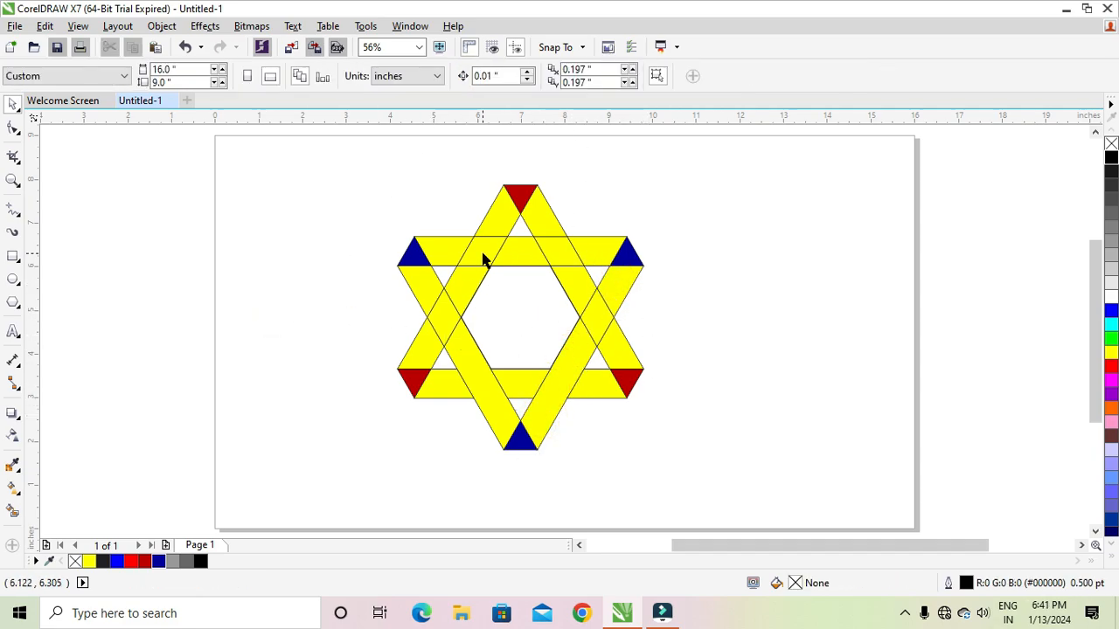
# Apply a fountain fill from dark blue at the upper-left tip to blue at the bottom tip along the left welded band.
pyautogui.moveTo(472, 362); pyautogui.dragTo(404, 362)
pyautogui.hotkey('ctrl', 'z')
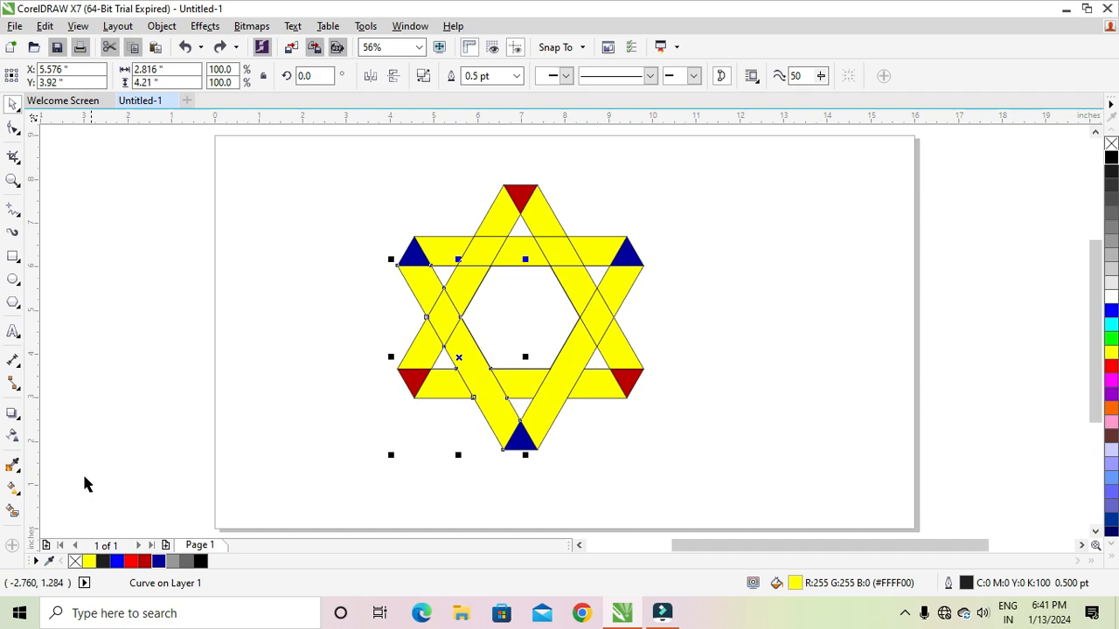
pyautogui.click(12, 491)
pyautogui.moveTo(398, 265); pyautogui.dragTo(503, 448)
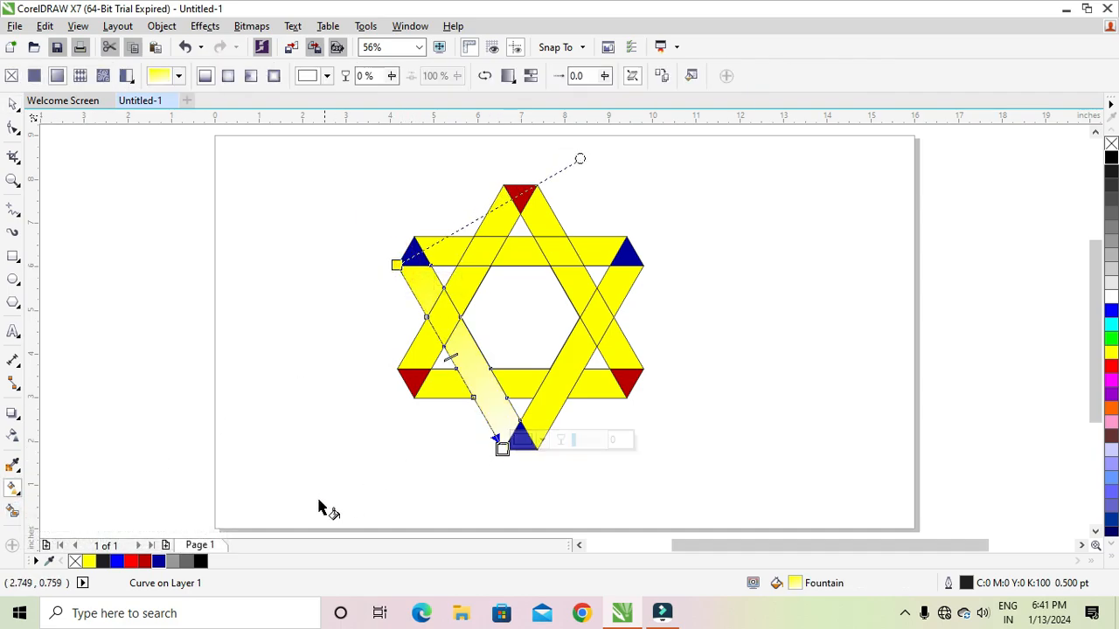
pyautogui.moveTo(110, 562); pyautogui.dragTo(502, 448)
pyautogui.moveTo(197, 523); pyautogui.dragTo(421, 294)
# Give the right welded band a fountain fill from dark blue at the bottom to blue at the top, and adjust the skew of both bands' gradients.
pyautogui.click(569, 387)
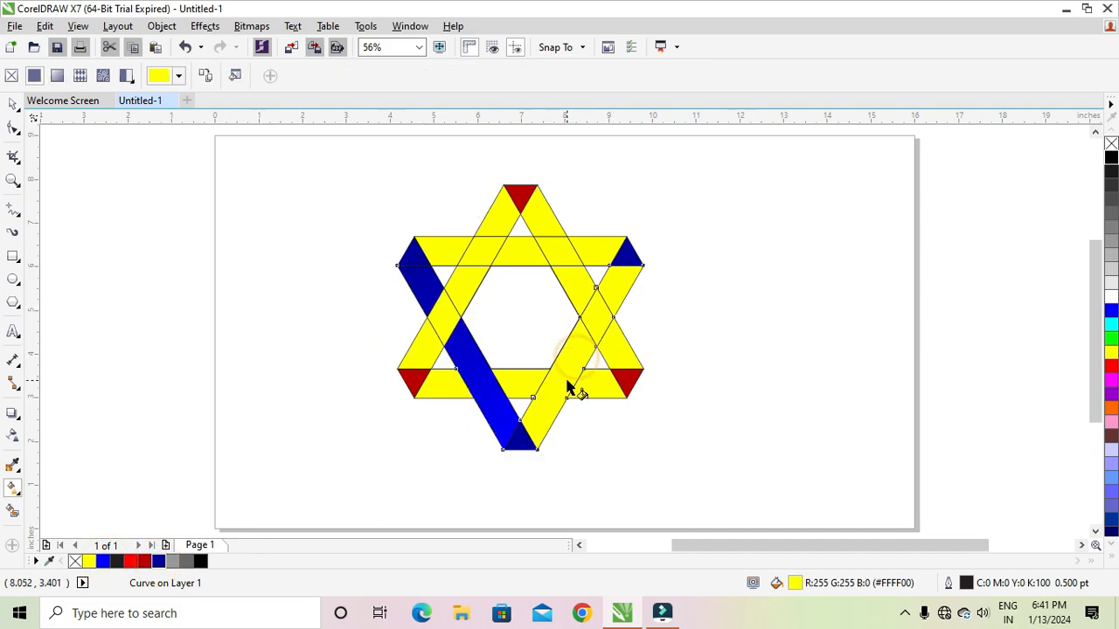
pyautogui.moveTo(538, 443); pyautogui.dragTo(642, 262)
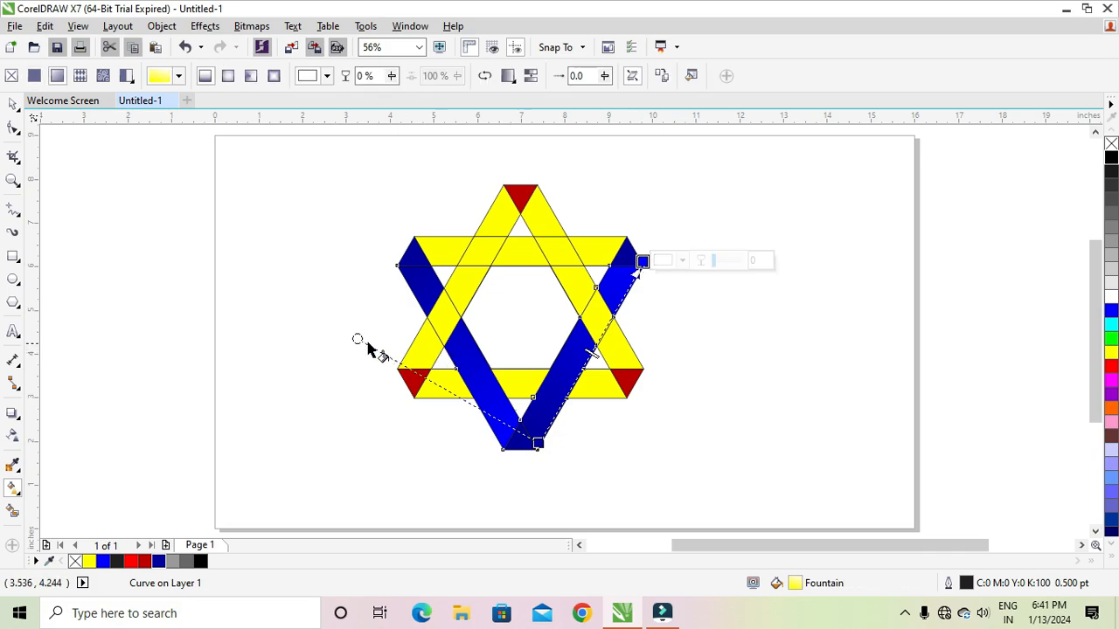
pyautogui.moveTo(356, 339); pyautogui.dragTo(467, 330)
pyautogui.click(467, 330)
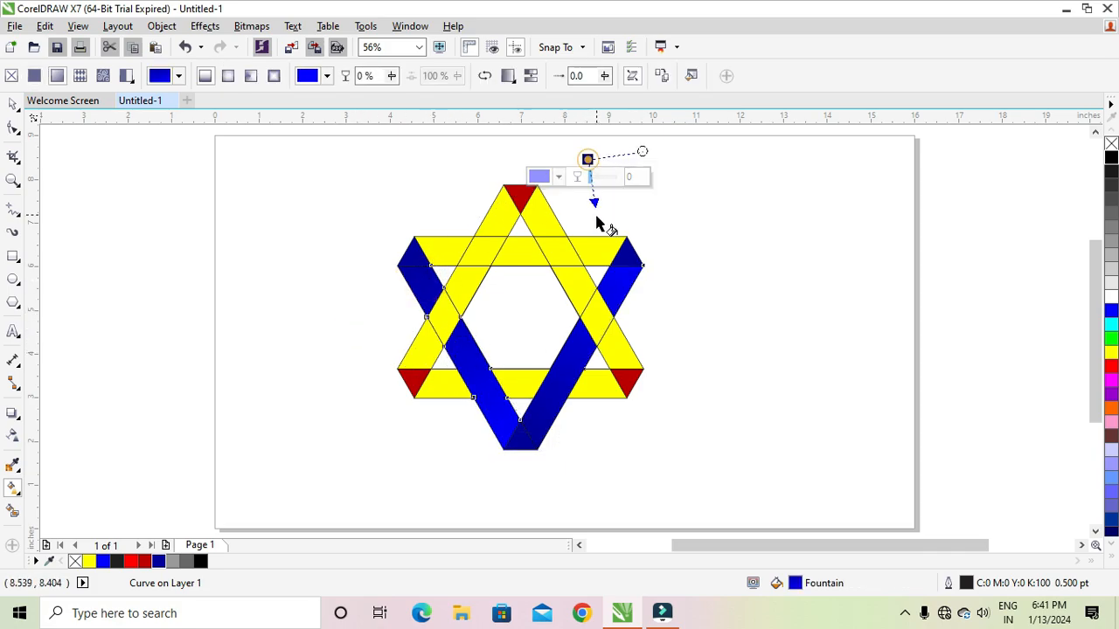
pyautogui.moveTo(581, 160); pyautogui.dragTo(590, 263)
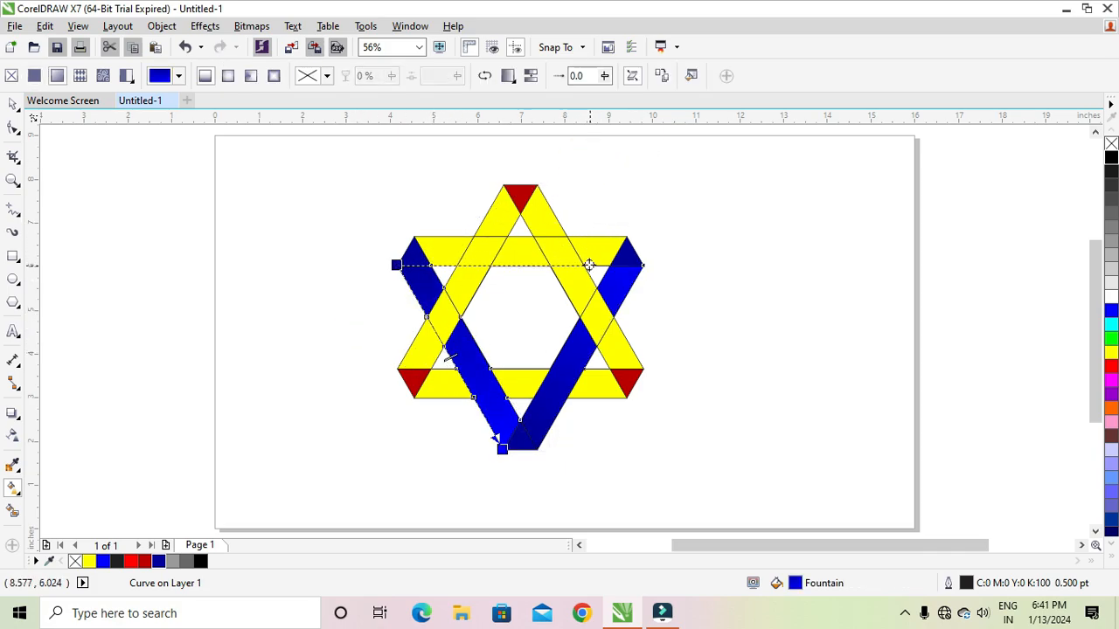
# Weld the five yellow pieces of the upper horizontal band into one shape.
pyautogui.click(521, 253)
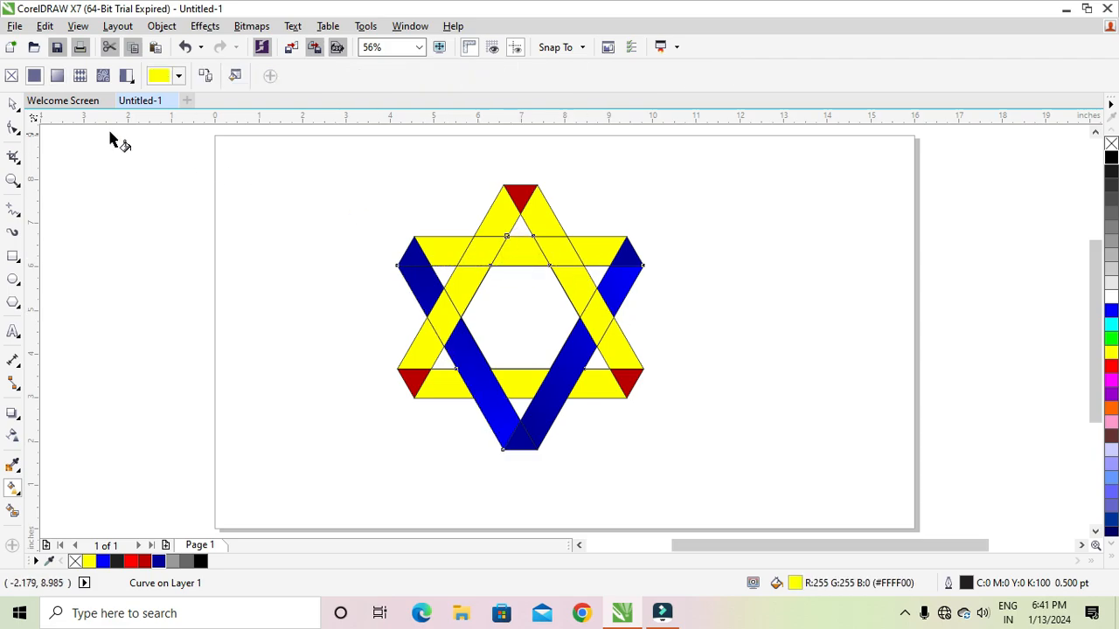
pyautogui.click(12, 105)
pyautogui.click(95, 219)
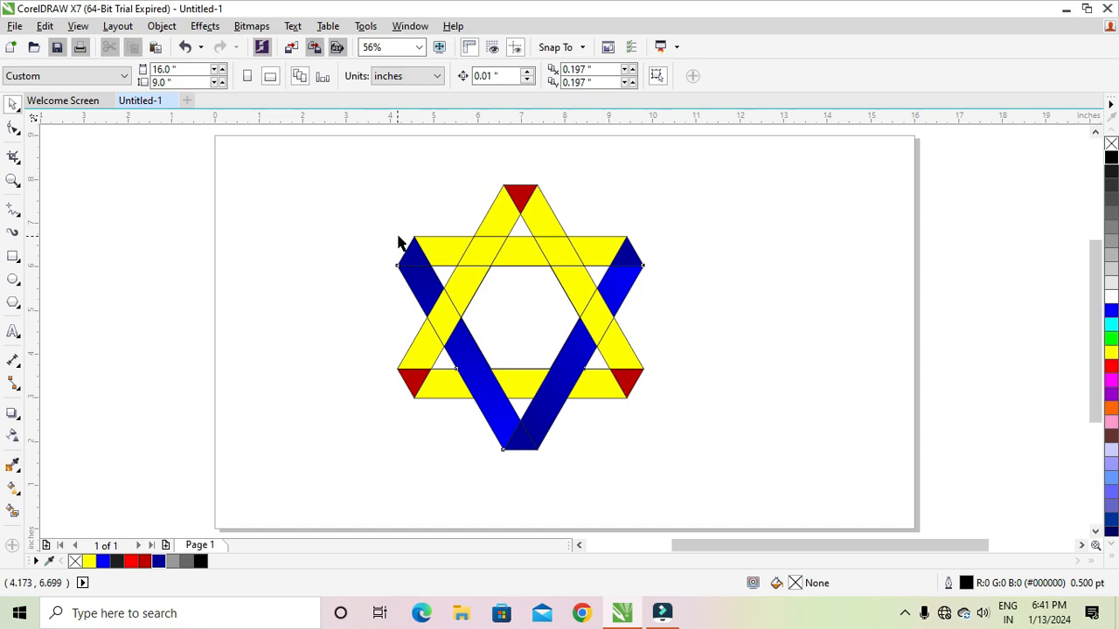
pyautogui.click(445, 249)
pyautogui.keyDown('shift'); pyautogui.click(485, 256); pyautogui.keyUp('shift')
pyautogui.keyDown('shift'); pyautogui.click(528, 251); pyautogui.keyUp('shift')
pyautogui.keyDown('shift'); pyautogui.click(574, 251); pyautogui.keyUp('shift')
pyautogui.keyDown('shift'); pyautogui.click(607, 253); pyautogui.keyUp('shift')
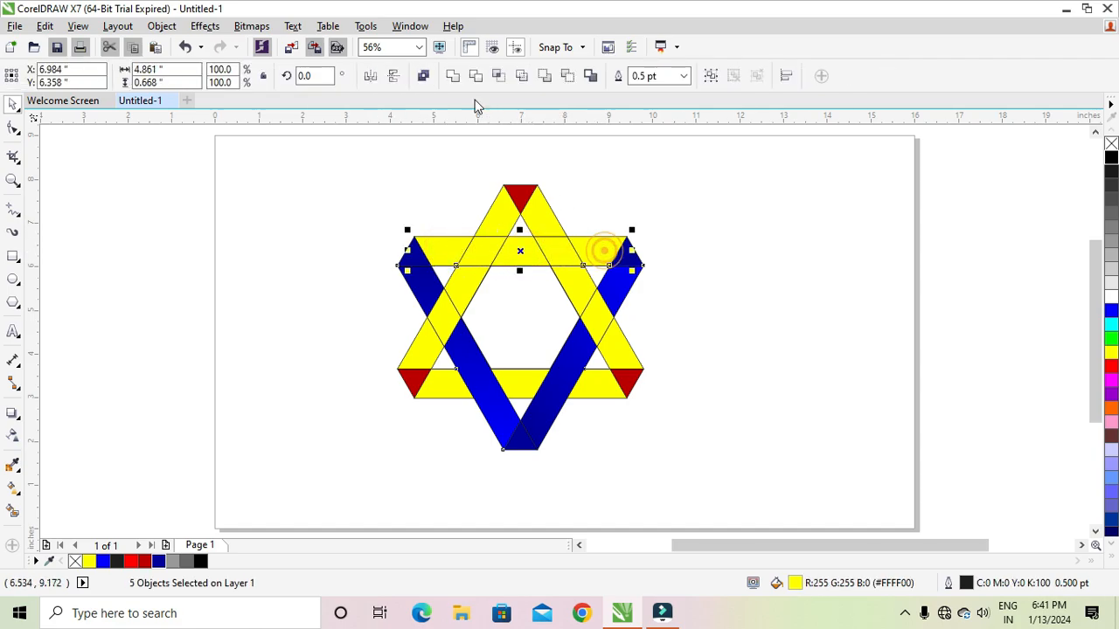
pyautogui.click(453, 76)
pyautogui.click(290, 213)
# Apply a fountain fill from dark blue at the right end to blue at the left end of the upper horizontal band.
pyautogui.click(13, 487)
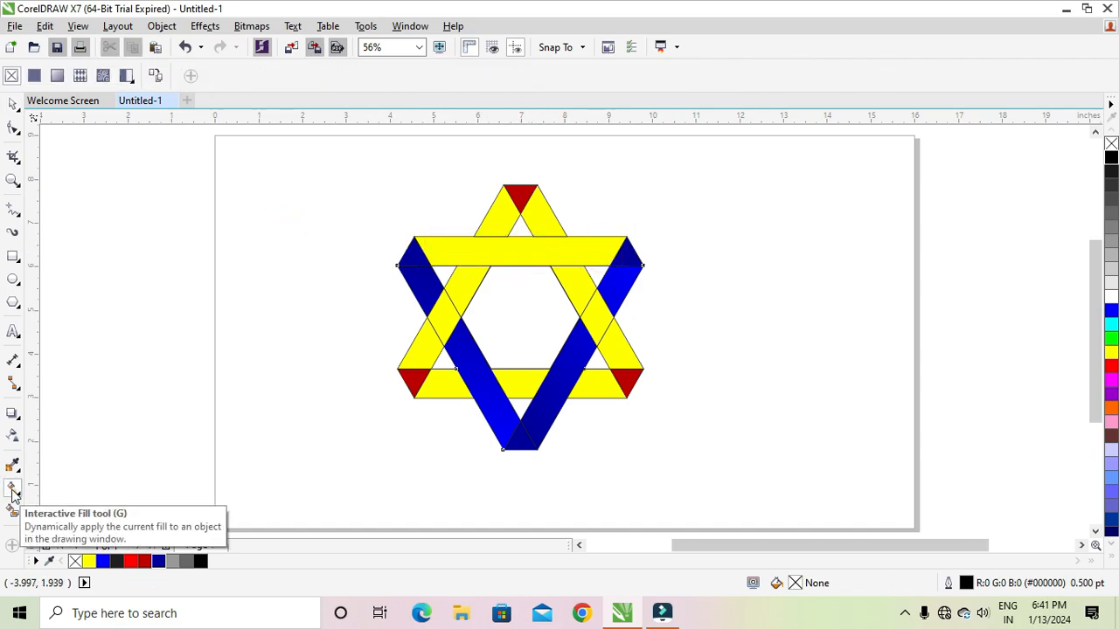
pyautogui.click(531, 252)
pyautogui.moveTo(625, 238); pyautogui.dragTo(413, 236)
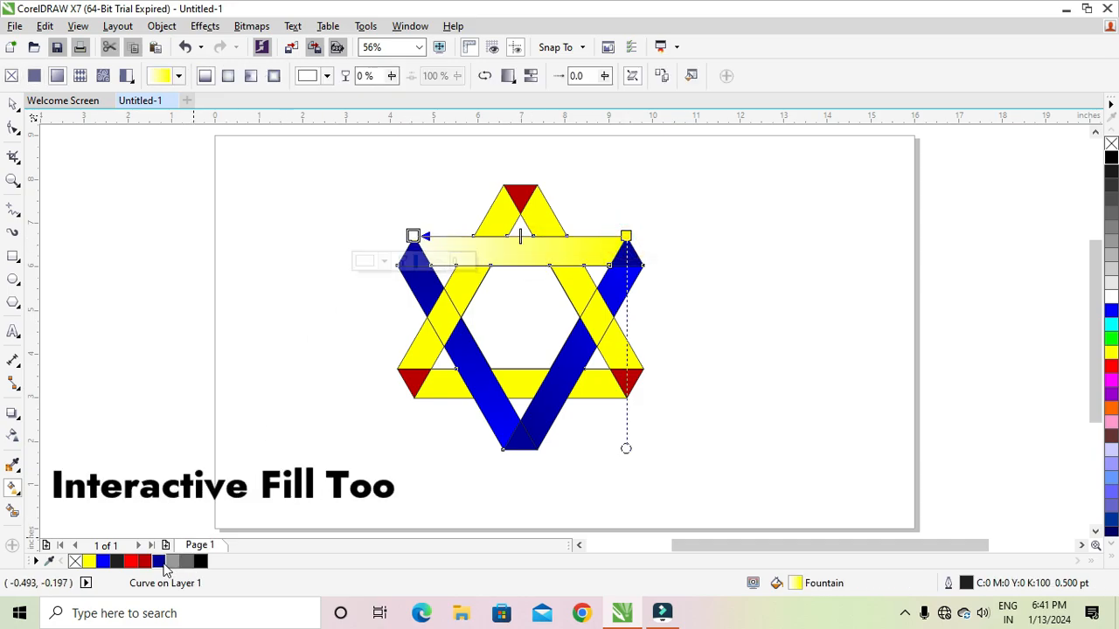
pyautogui.moveTo(624, 247); pyautogui.dragTo(626, 237)
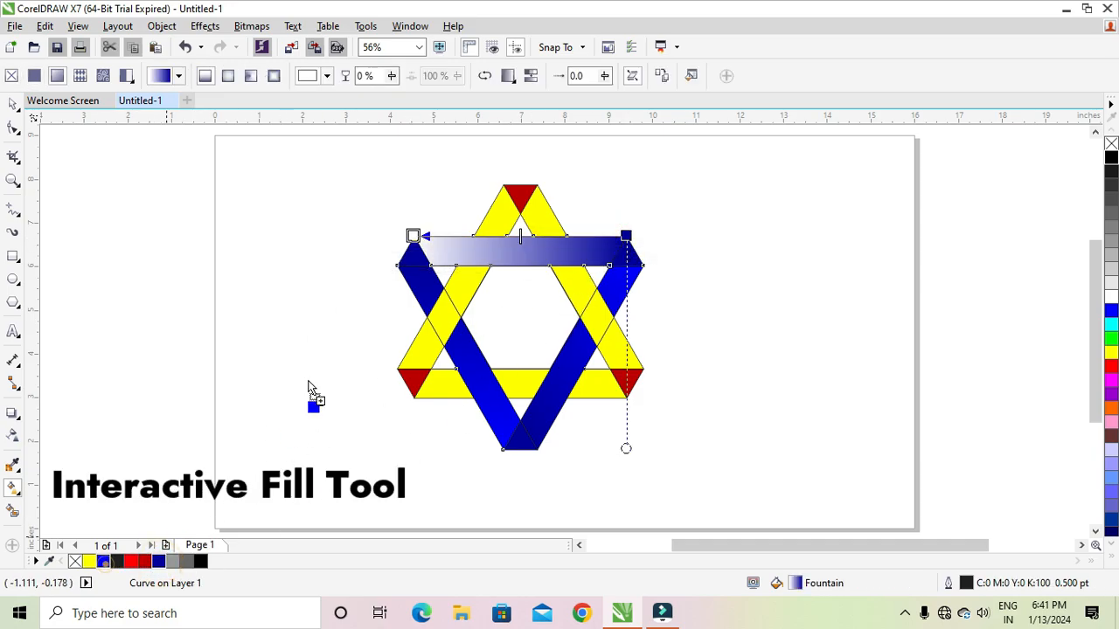
pyautogui.moveTo(308, 385); pyautogui.dragTo(412, 236)
pyautogui.click(364, 280)
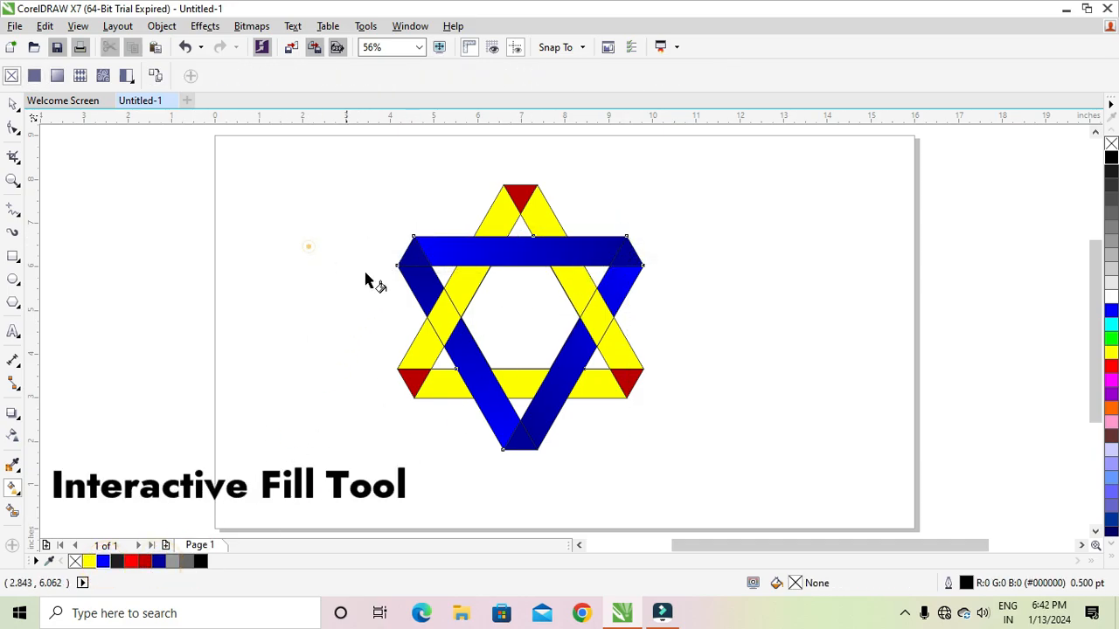
# Weld the yellow pieces of the diagonal band from the top tip to the lower-left tip into one shape.
pyautogui.click(483, 288)
pyautogui.press('space')
pyautogui.keyDown('shift'); pyautogui.click(443, 332); pyautogui.keyUp('shift')
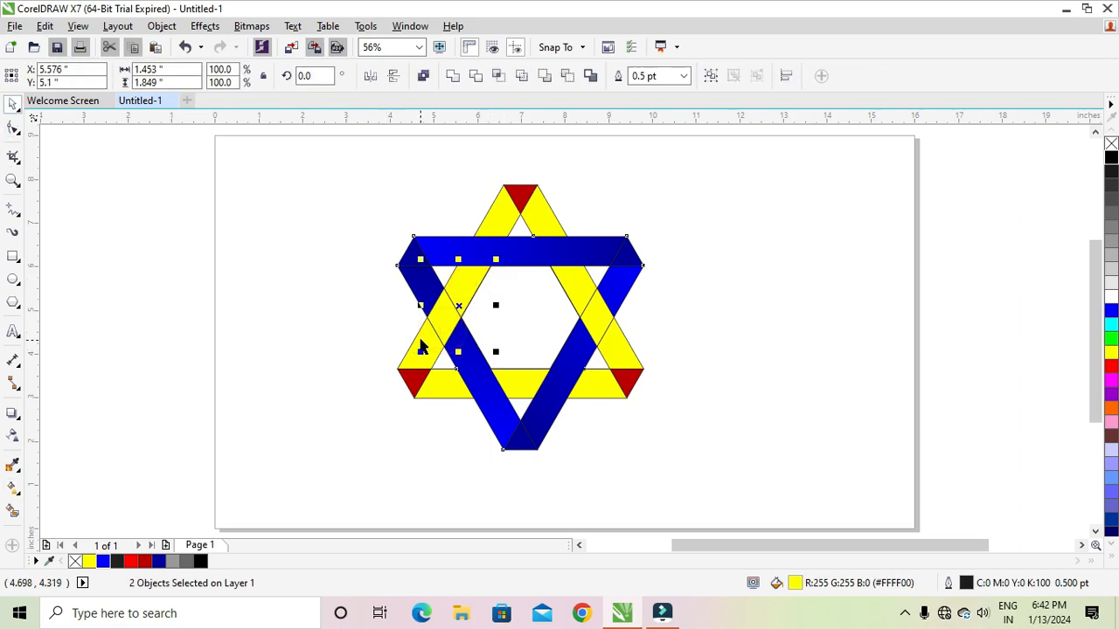
pyautogui.keyDown('shift'); pyautogui.click(419, 340); pyautogui.keyUp('shift')
pyautogui.keyDown('shift'); pyautogui.click(497, 217); pyautogui.keyUp('shift')
pyautogui.click(453, 76)
pyautogui.click(299, 237)
# Weld the yellow pieces of the diagonal band from the top tip to the lower-right tip into one shape.
pyautogui.click(599, 320)
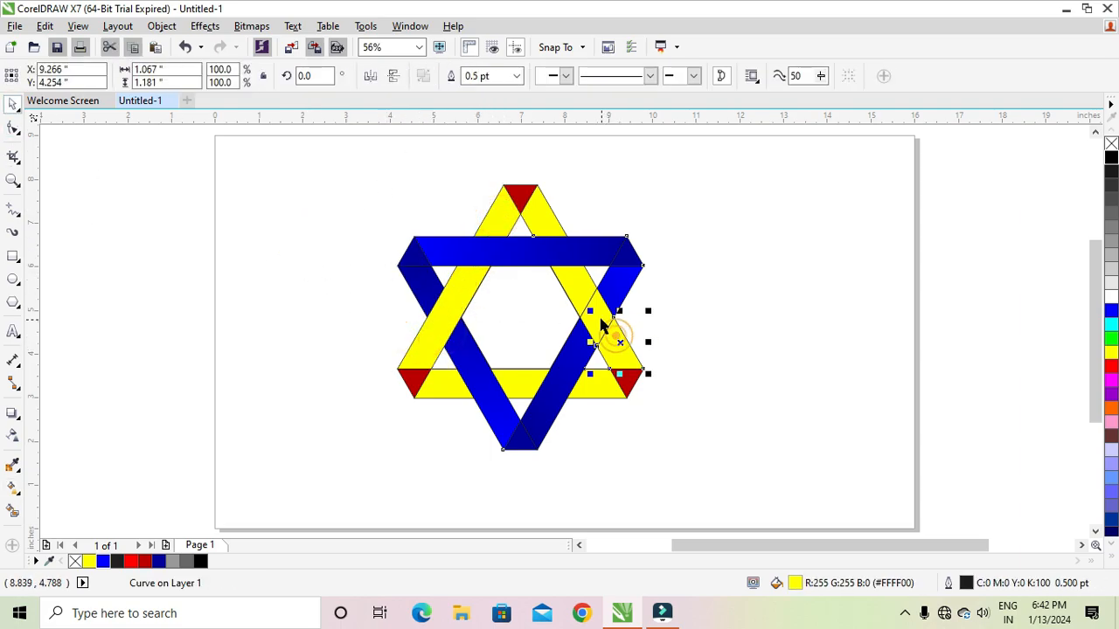
pyautogui.keyDown('shift'); pyautogui.click(613, 307); pyautogui.keyUp('shift')
pyautogui.keyDown('shift'); pyautogui.click(579, 271); pyautogui.keyUp('shift')
pyautogui.keyDown('shift'); pyautogui.click(540, 218); pyautogui.keyUp('shift')
pyautogui.click(458, 77)
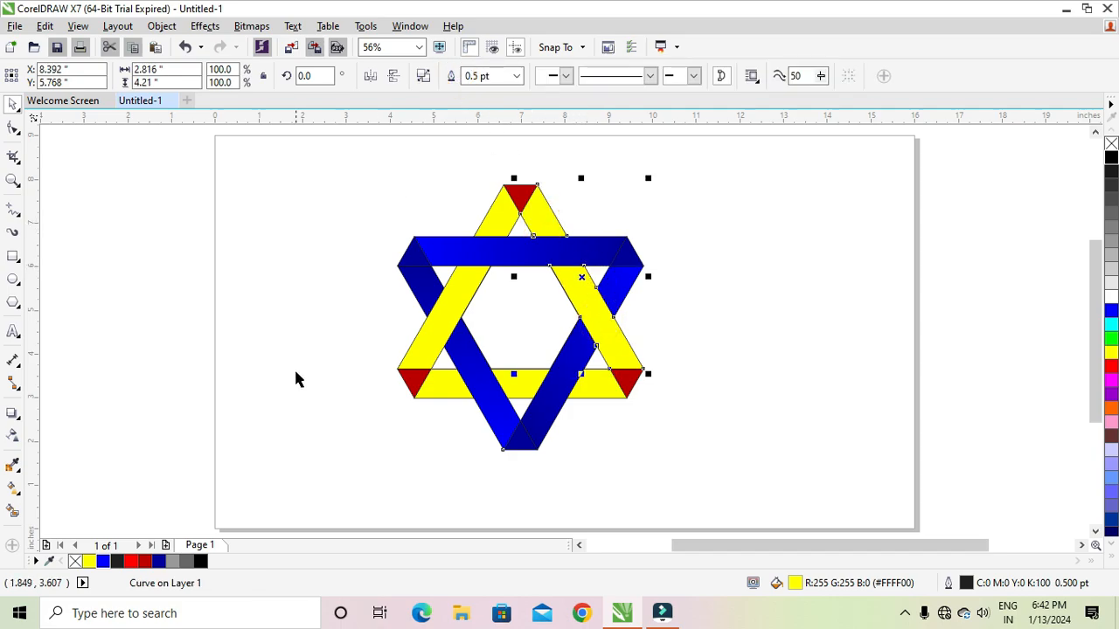
pyautogui.click(294, 379)
# Weld the three yellow pieces of the lower horizontal band into one shape.
pyautogui.click(580, 387)
pyautogui.keyDown('shift'); pyautogui.click(522, 385); pyautogui.keyUp('shift')
pyautogui.keyDown('shift'); pyautogui.click(452, 390); pyautogui.keyUp('shift')
pyautogui.click(452, 76)
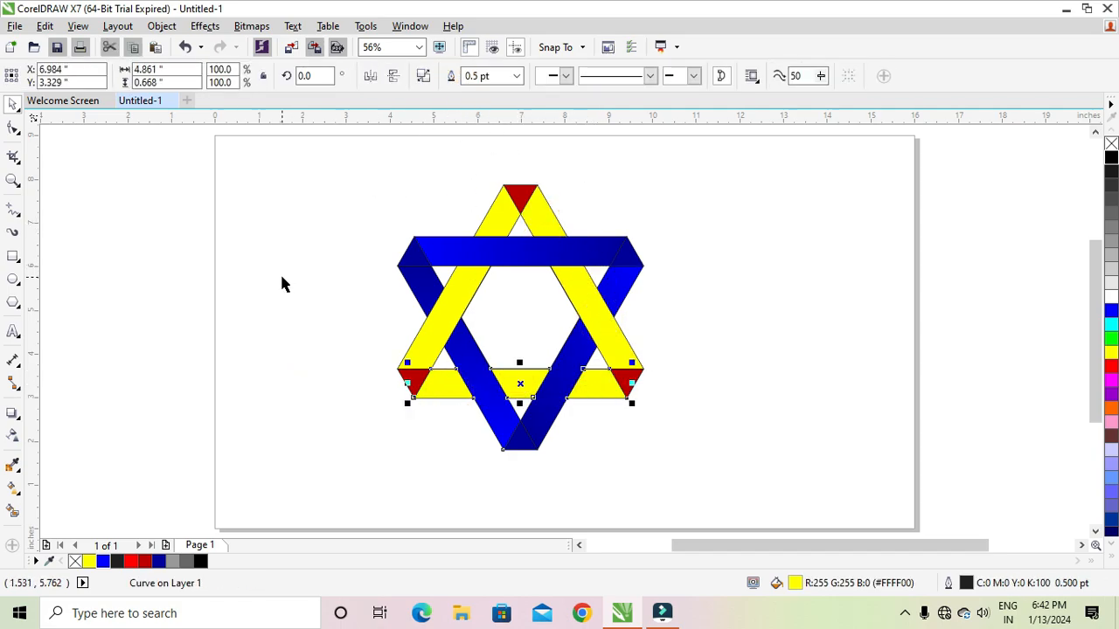
pyautogui.click(281, 277)
# Apply a fountain fill from dark red at the top tip to red at the lower-left tip along the left diagonal band, and skew its gradient.
pyautogui.press('g')
pyautogui.click(444, 321)
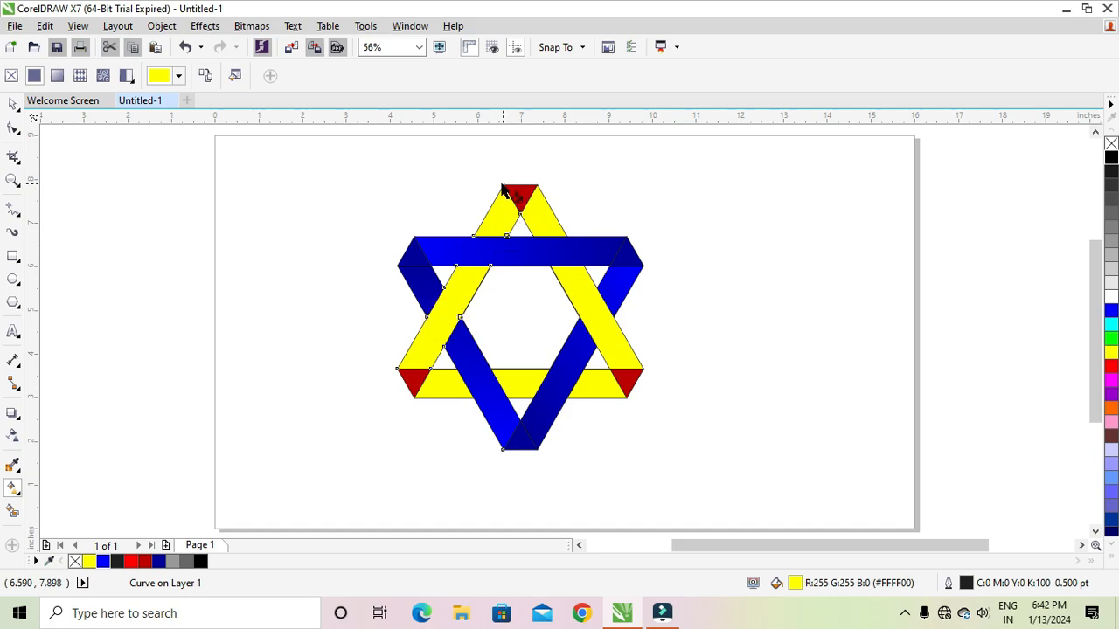
pyautogui.moveTo(502, 186); pyautogui.dragTo(400, 362)
pyautogui.moveTo(131, 561); pyautogui.dragTo(399, 362)
pyautogui.moveTo(486, 273); pyautogui.dragTo(502, 184)
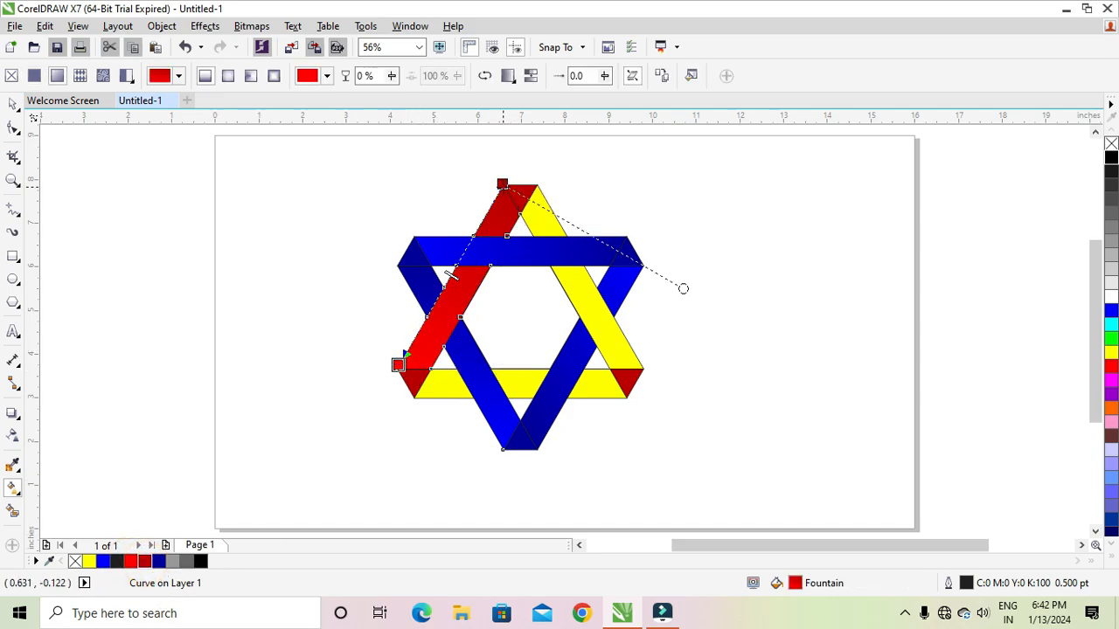
pyautogui.click(502, 184)
pyautogui.moveTo(616, 324); pyautogui.dragTo(580, 334)
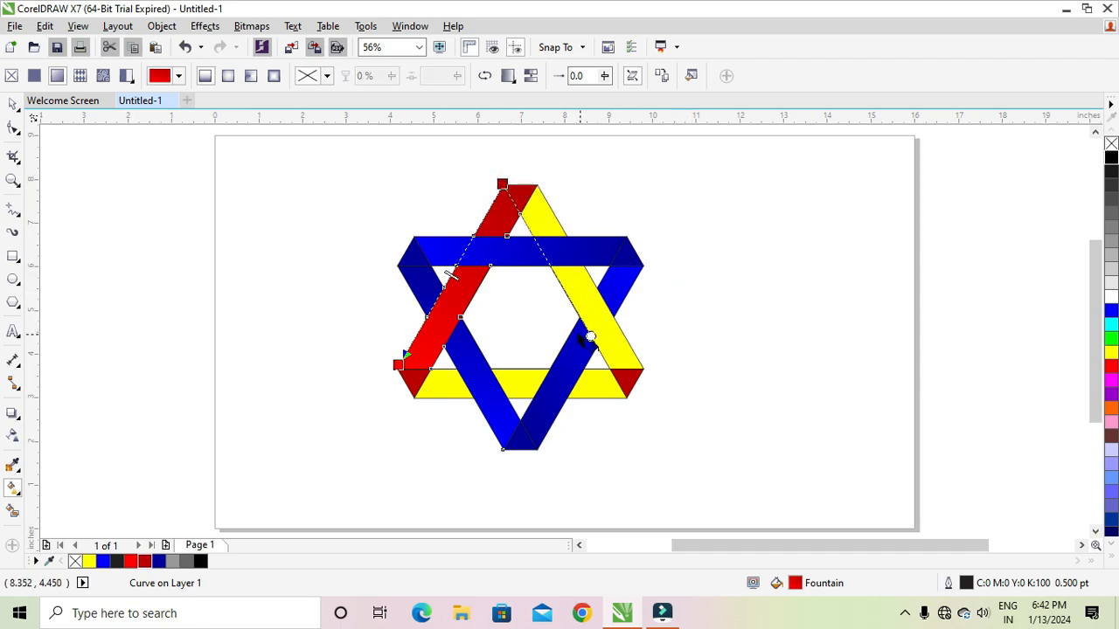
# Repeat the red fountain fill on the lower horizontal band and set it to run from dark red at the left to red at the right.
pyautogui.click(444, 389)
pyautogui.hotkey('ctrl', 'r')
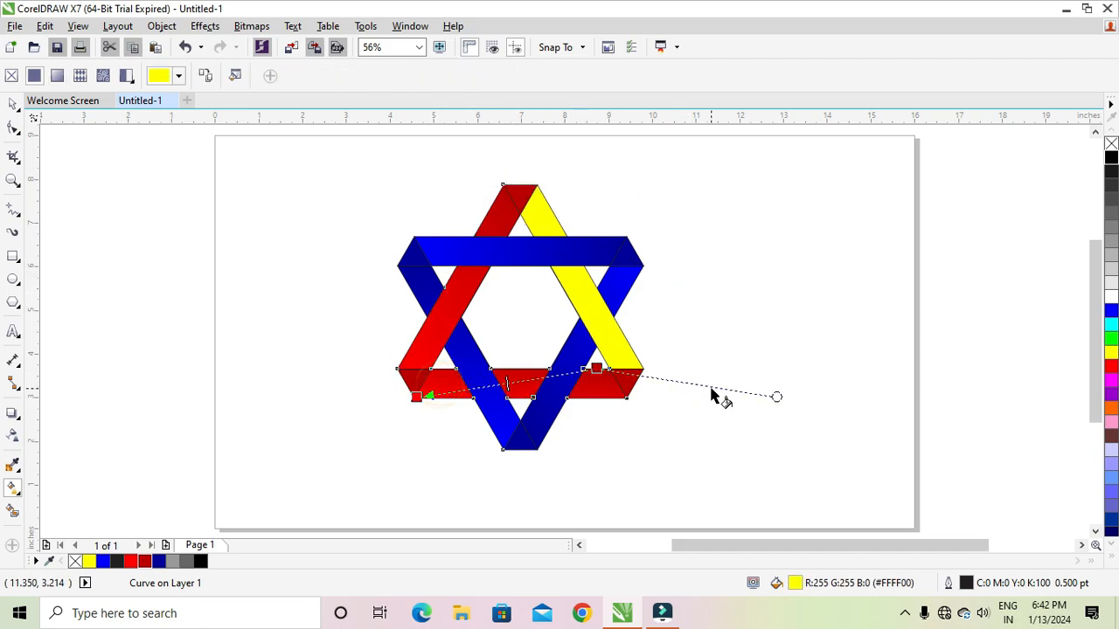
pyautogui.moveTo(597, 368)
pyautogui.mouseDown()
pyautogui.moveTo(430, 368)
pyautogui.moveTo(609, 368)
pyautogui.mouseUp()
pyautogui.click(259, 312)
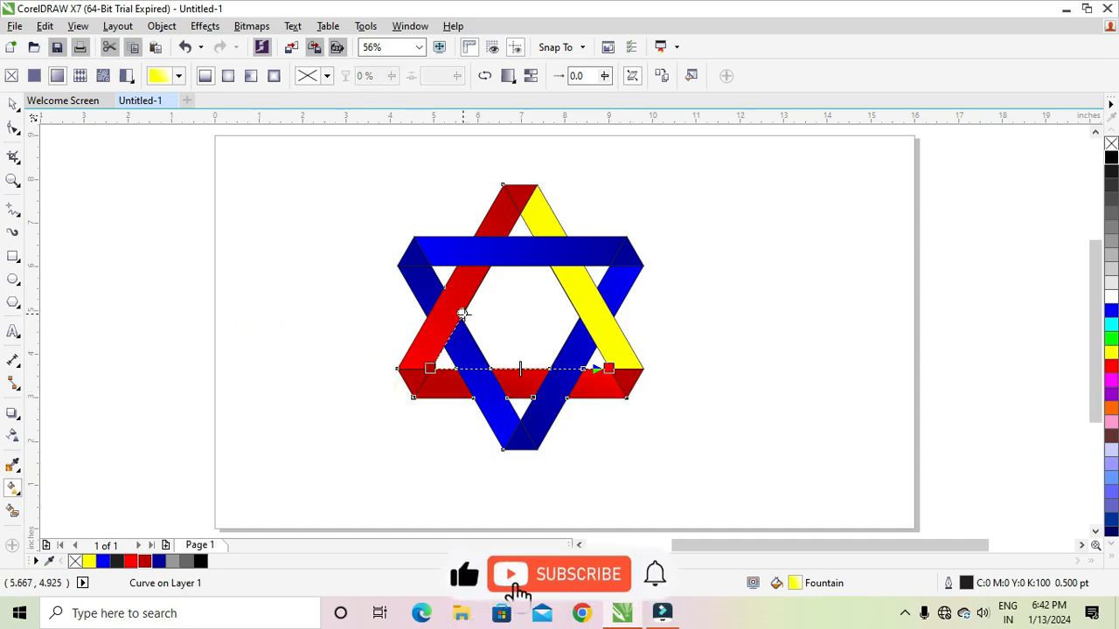
# Repeat the red fountain fill on the remaining yellow diagonal band, running from dark red at the lower-right tip to red at the top.
pyautogui.click(595, 329)
pyautogui.hotkey('ctrl', 'r')
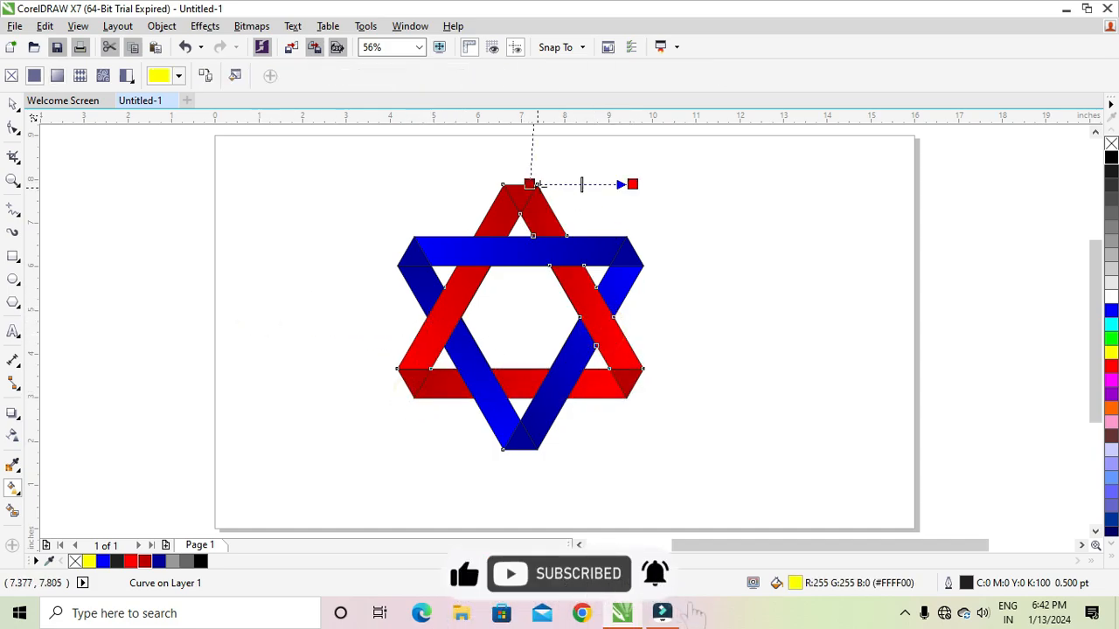
pyautogui.moveTo(528, 185); pyautogui.dragTo(643, 368)
pyautogui.moveTo(632, 184); pyautogui.dragTo(537, 185)
pyautogui.moveTo(452, 464); pyautogui.dragTo(455, 368)
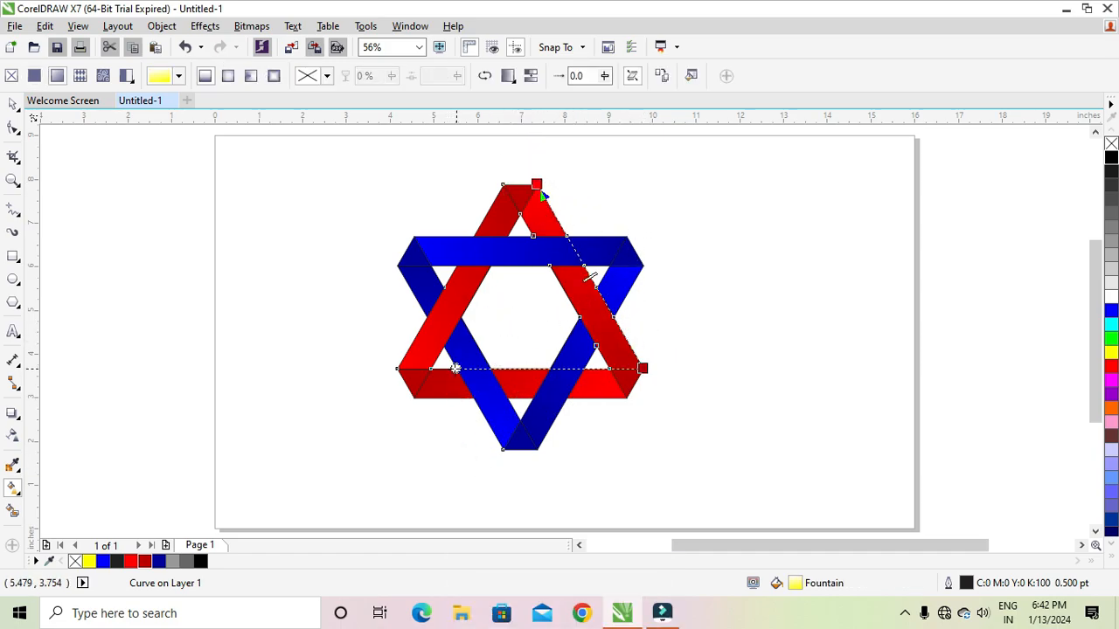
# Group all the pieces of the star and remove the group's outline.
pyautogui.click(13, 103)
pyautogui.click(185, 247)
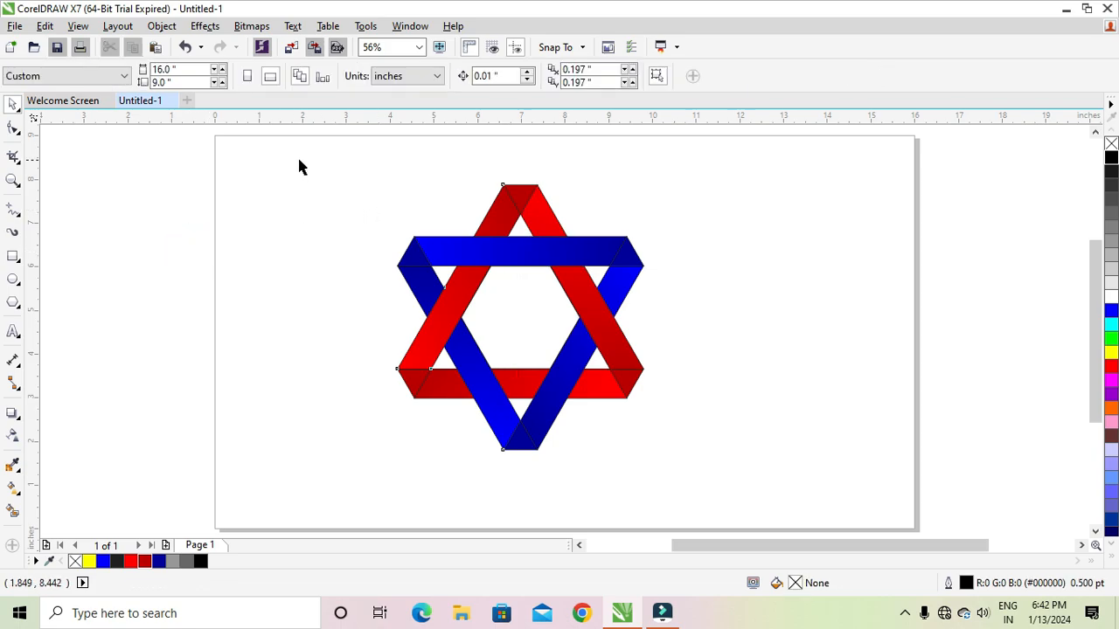
pyautogui.moveTo(297, 155); pyautogui.dragTo(734, 454)
pyautogui.hotkey('ctrl', 'g')
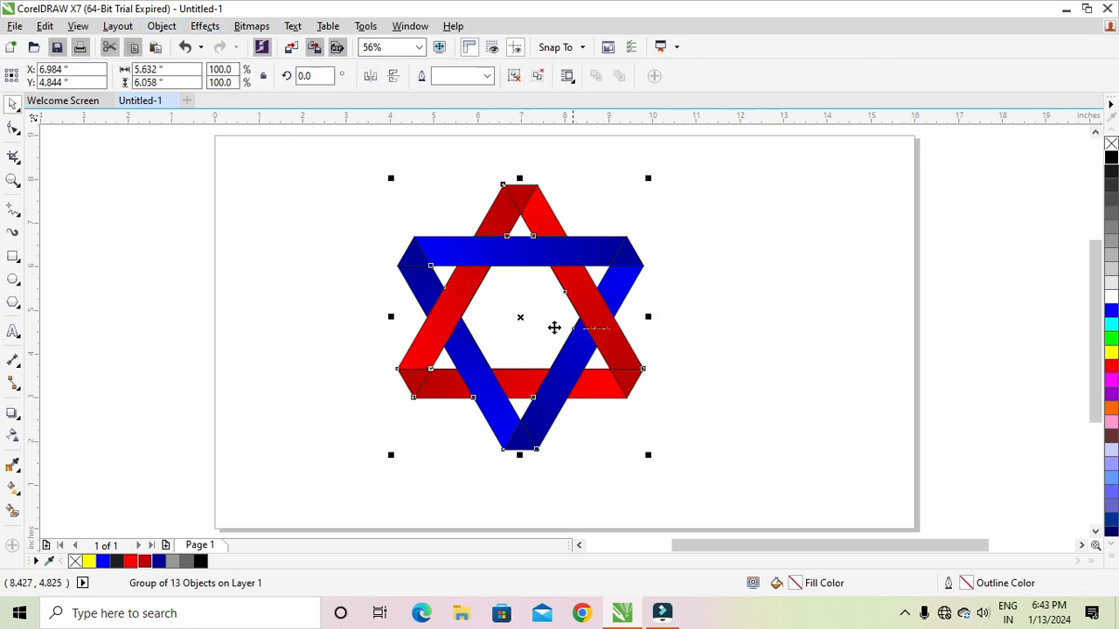
pyautogui.rightClick(75, 561)
pyautogui.click(237, 403)
# Center the grouped star on the page and show it in a full-screen preview.
pyautogui.moveTo(580, 342); pyautogui.dragTo(631, 361)
pyautogui.press('p')
pyautogui.hotkey('shift', 'F2')
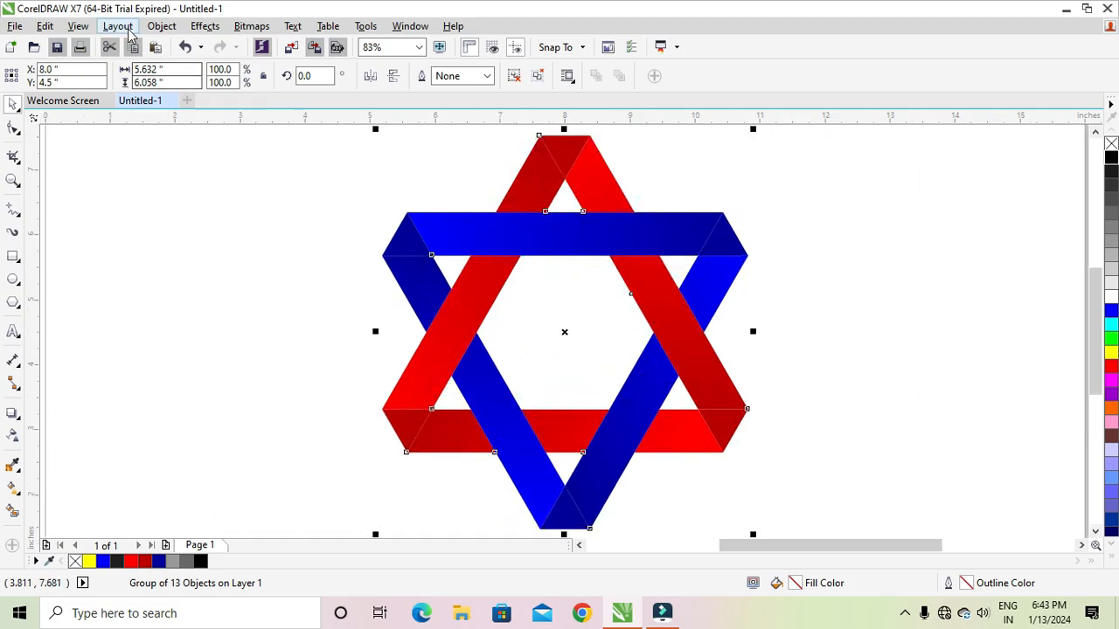
pyautogui.click(78, 26)
pyautogui.click(131, 218)
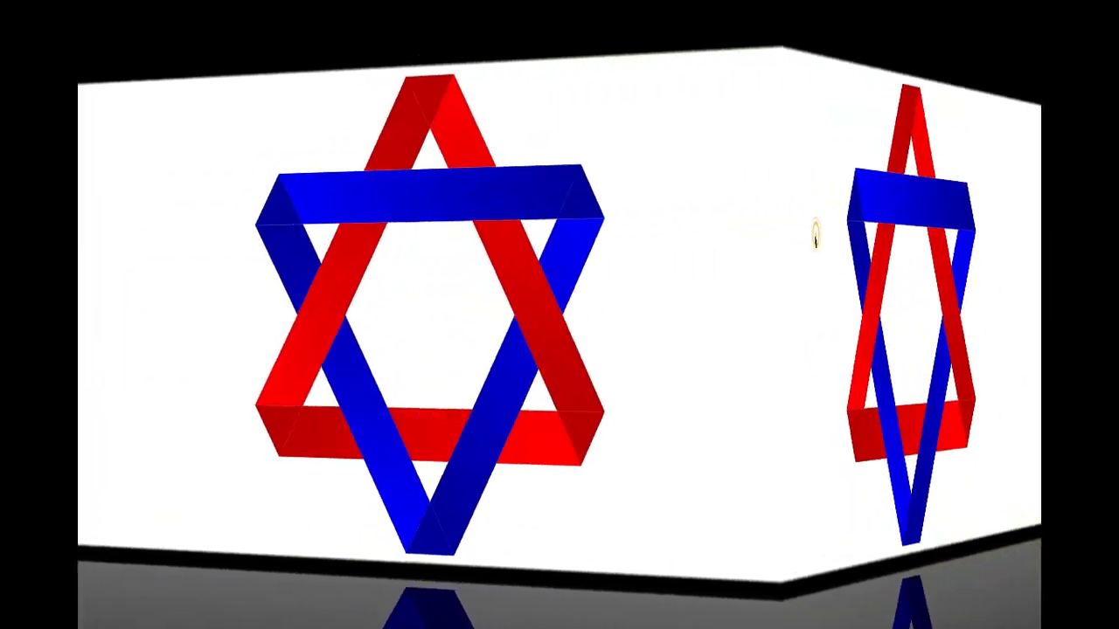